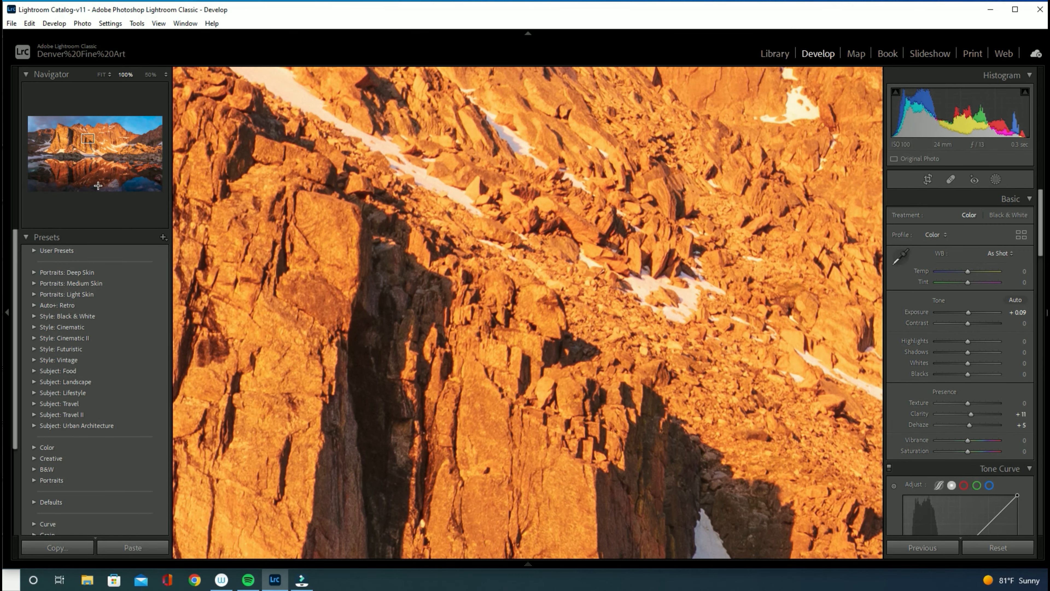
Step: Examine the cliff's reflection in the lake at 100% zoom, from the snow patches to the dark shadow streaks
{"action": "left_click", "coordinate": [94, 171]}
{"action": "left_click_drag", "start_coordinate": [536, 354], "coordinate": [563, 277]}
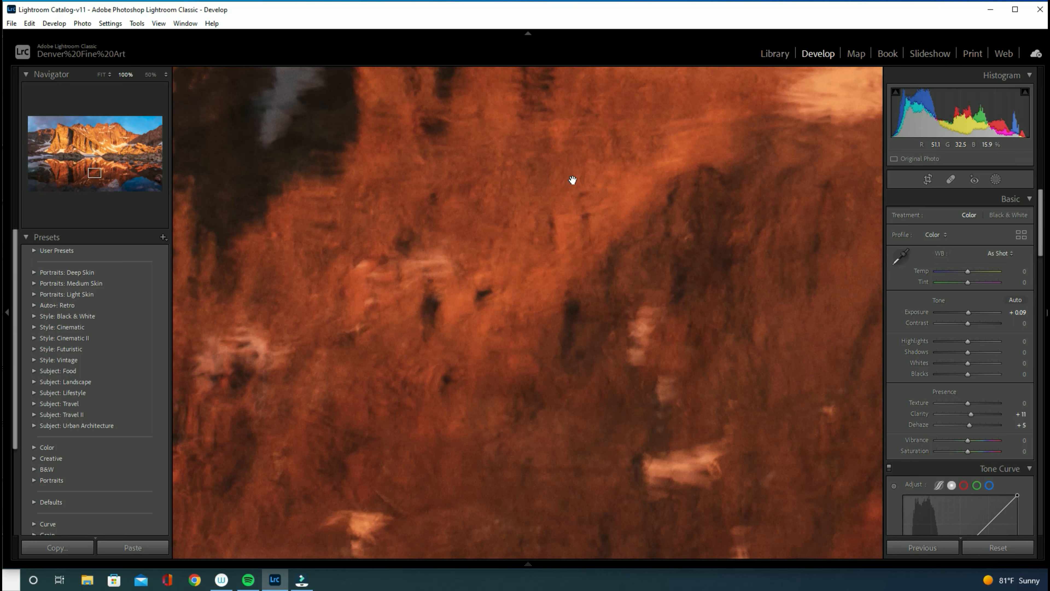
{"action": "left_click_drag", "start_coordinate": [572, 180], "coordinate": [651, 311]}
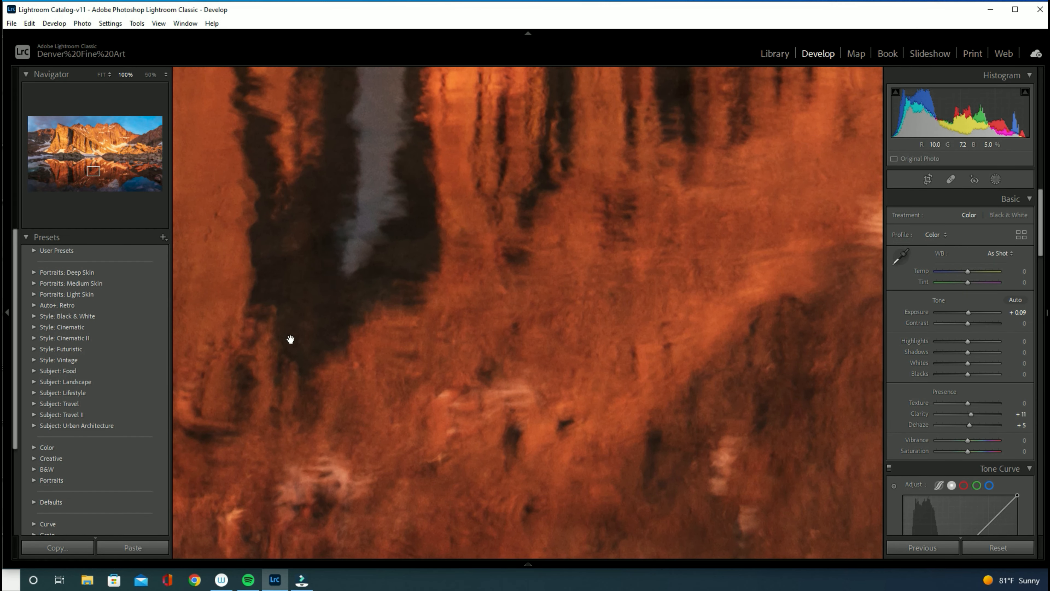
{"action": "left_click", "coordinate": [515, 350]}
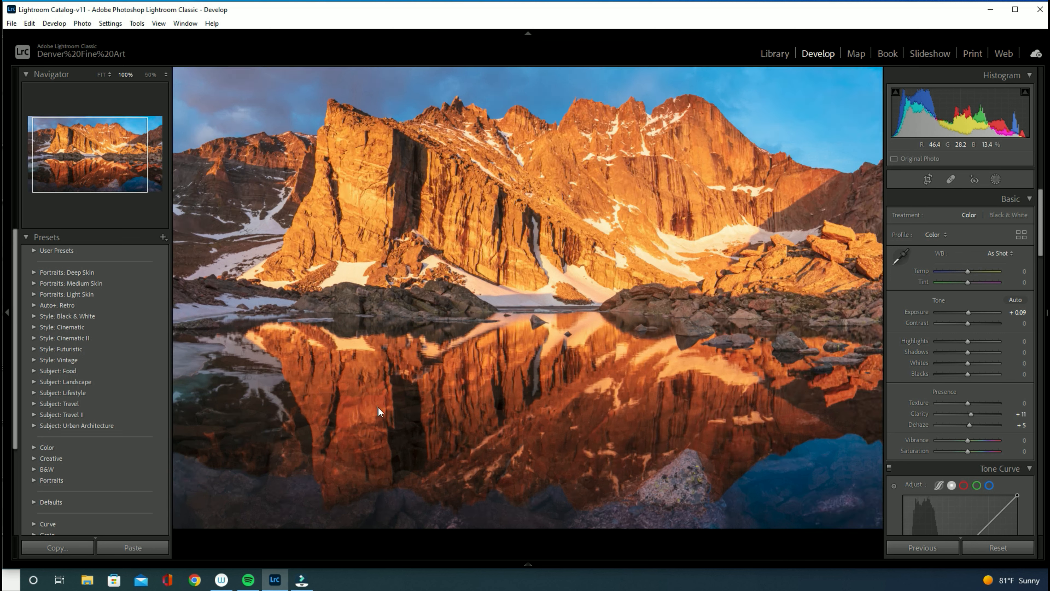
{"action": "left_click", "coordinate": [379, 407]}
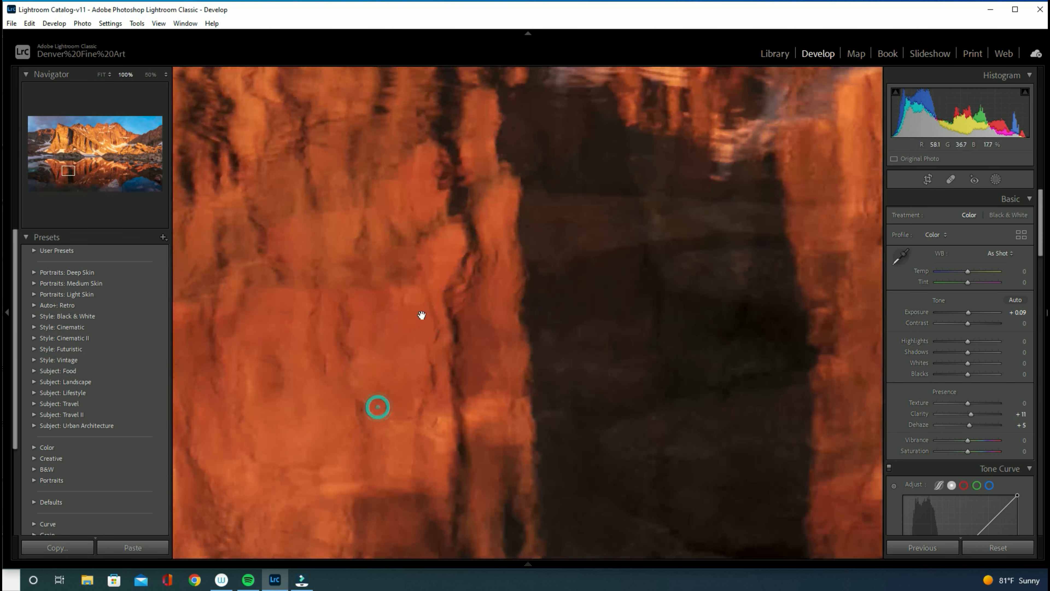
{"action": "left_click_drag", "start_coordinate": [419, 315], "coordinate": [490, 392]}
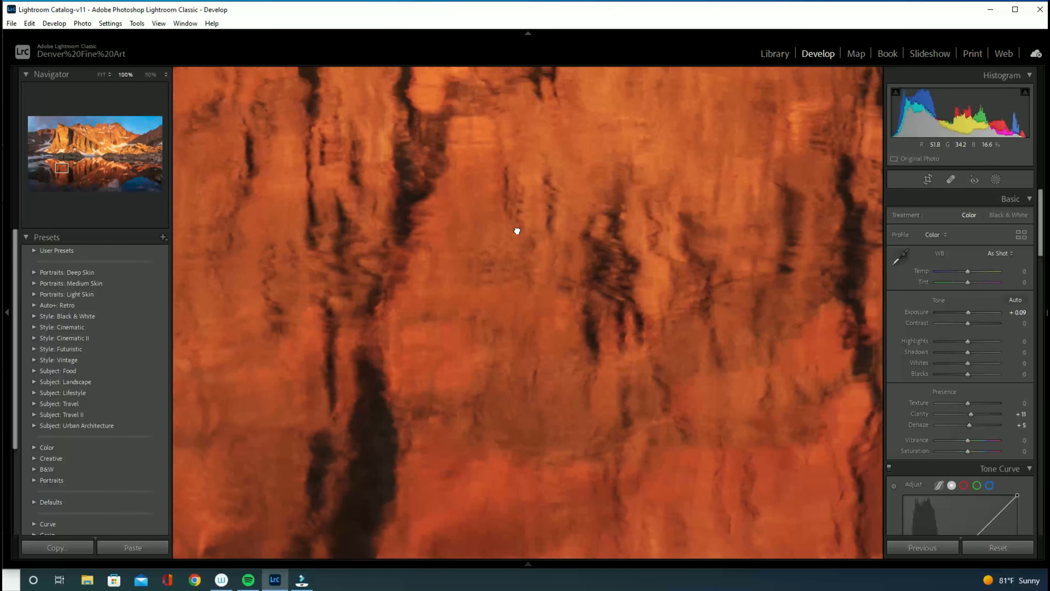
{"action": "left_click_drag", "start_coordinate": [515, 230], "coordinate": [462, 321]}
{"action": "left_click_drag", "start_coordinate": [611, 204], "coordinate": [367, 280]}
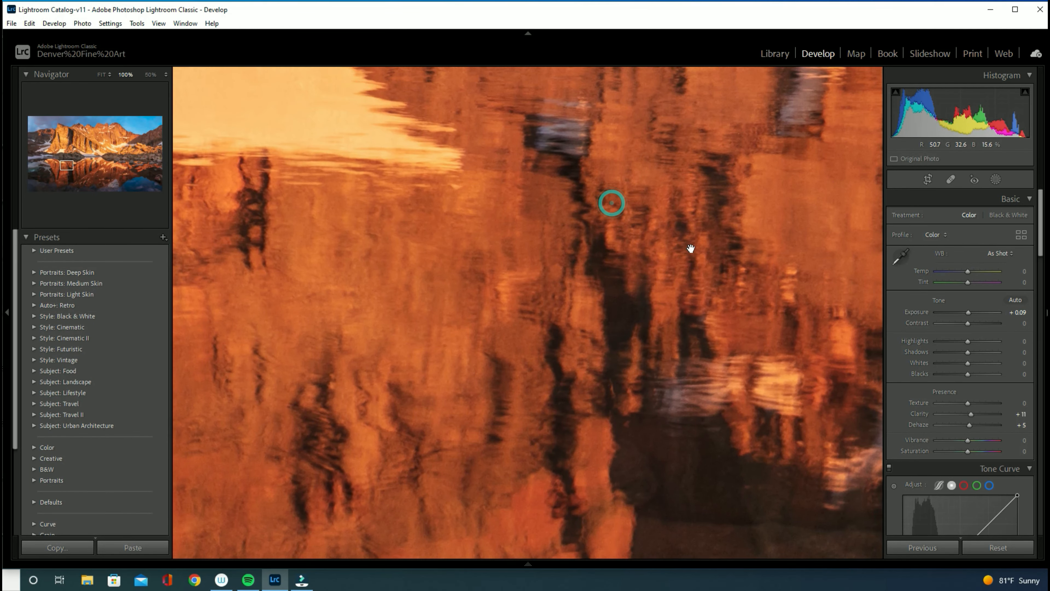
{"action": "left_click", "coordinate": [691, 249]}
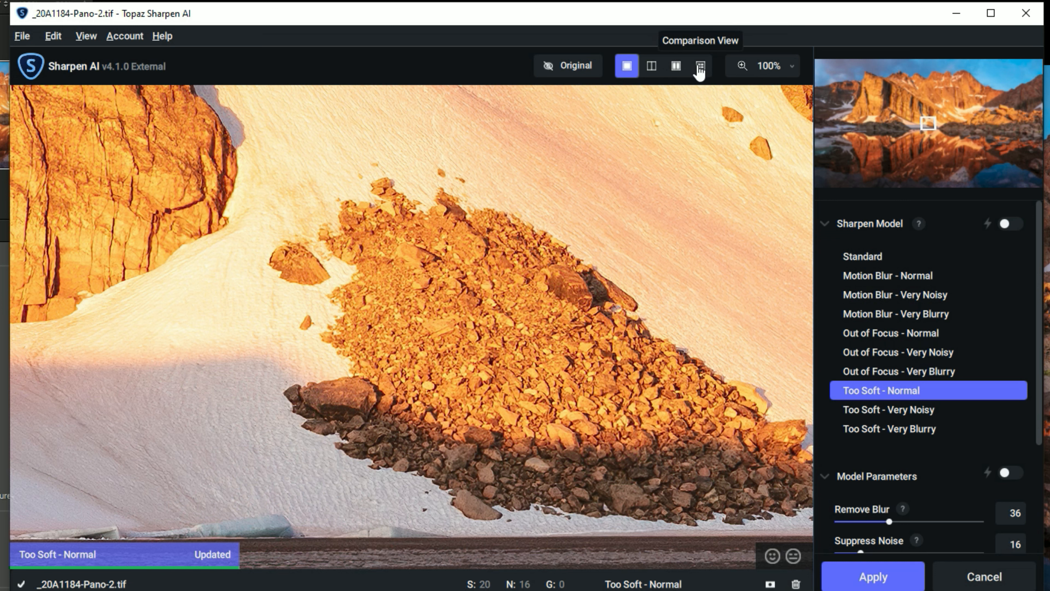
Step: Compare Too Soft - Very Blurry, Out of Focus - Normal, Too Soft - Normal and Standard sharpening side by side at the mountain peak
{"action": "left_click", "coordinate": [699, 67]}
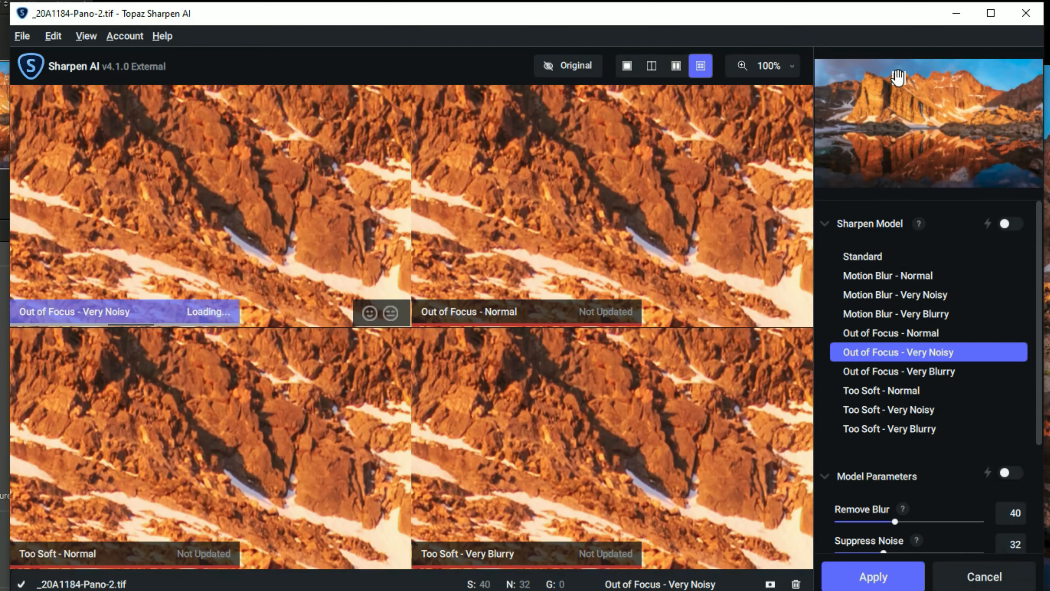
{"action": "left_click_drag", "start_coordinate": [898, 79], "coordinate": [964, 72]}
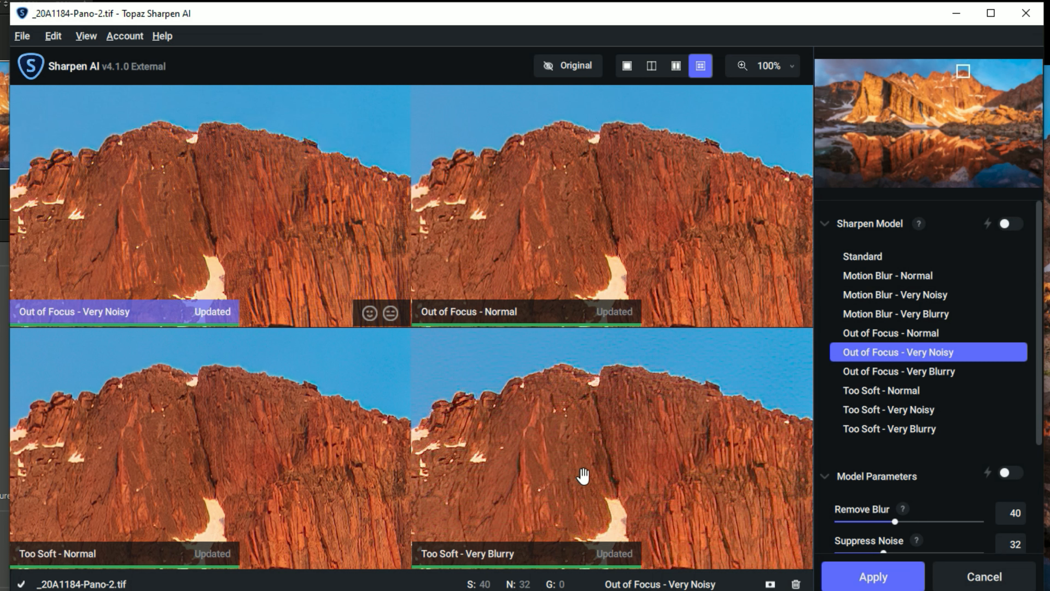
{"action": "left_click", "coordinate": [558, 470]}
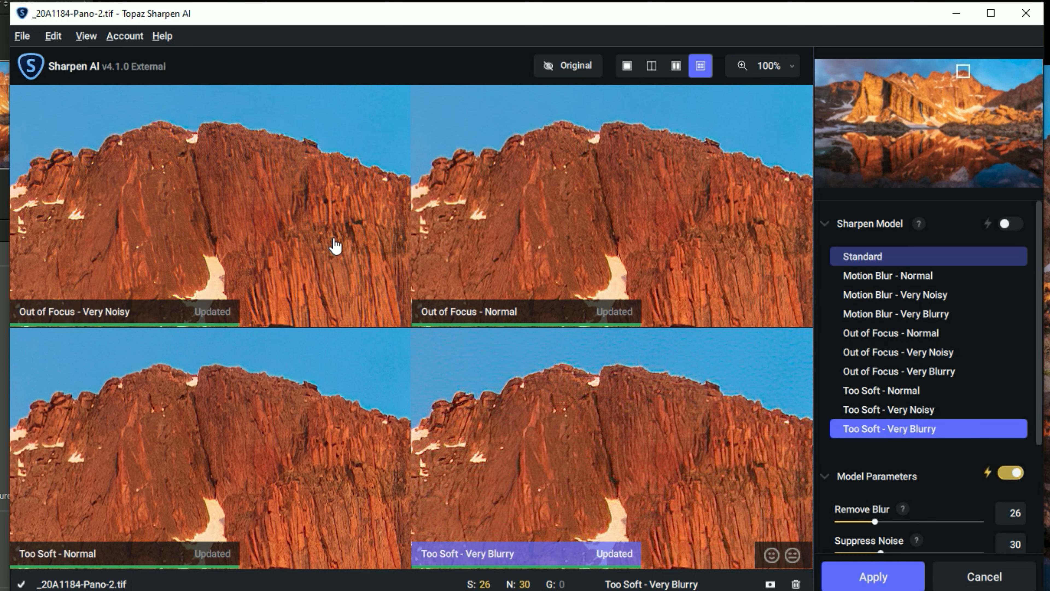
{"action": "left_click", "coordinate": [335, 238]}
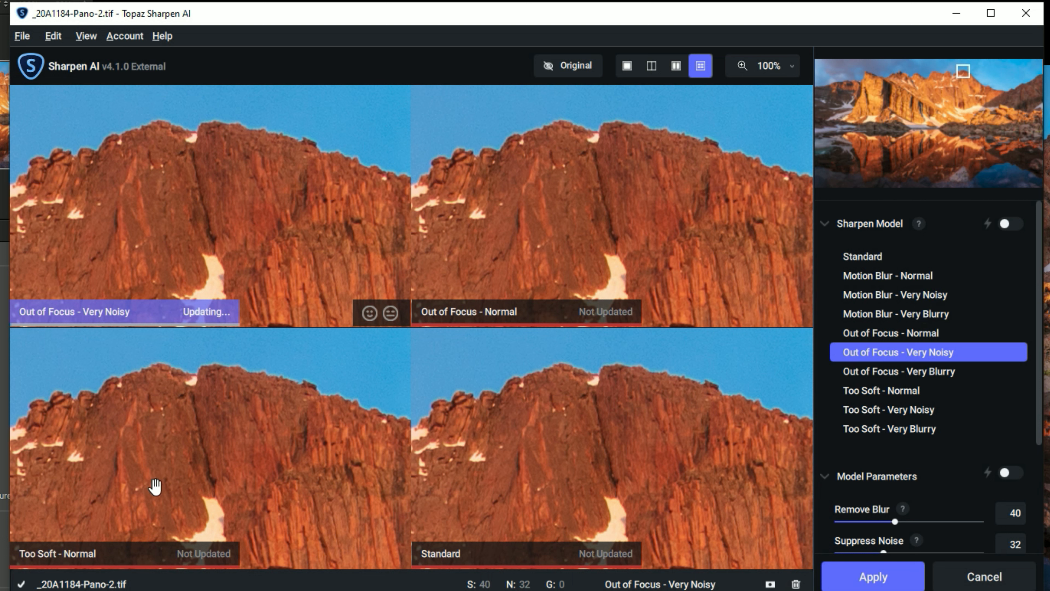
{"action": "left_click", "coordinate": [918, 430]}
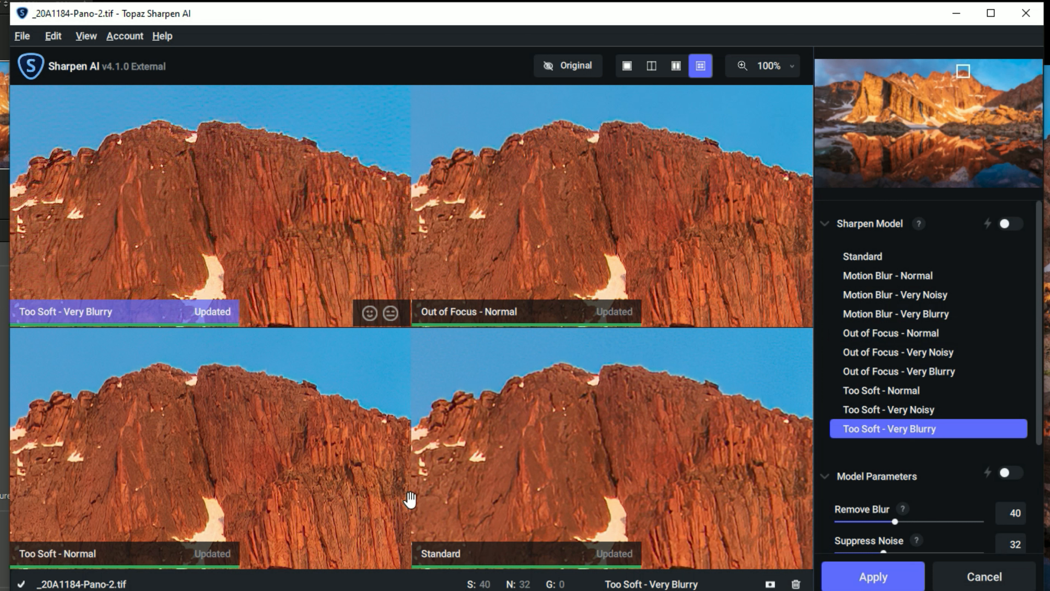
Step: Choose the Too Soft - Normal sharpening model in single view and keep the automatically detected model parameters enabled
{"action": "left_click", "coordinate": [217, 479]}
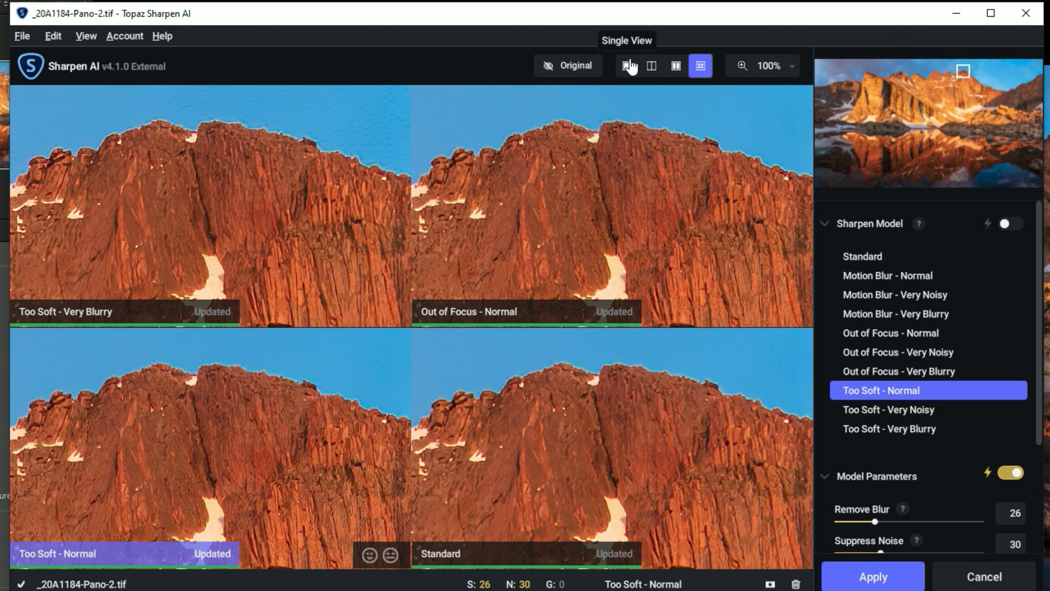
{"action": "left_click", "coordinate": [628, 64]}
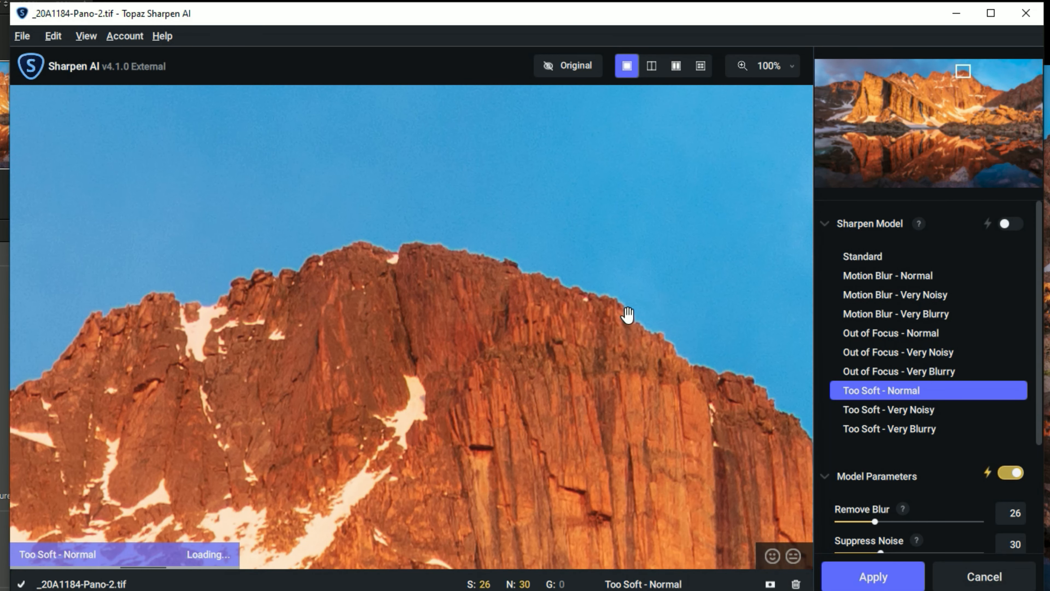
{"action": "scroll", "coordinate": [966, 424], "scroll_direction": "down", "scroll_amount": 2}
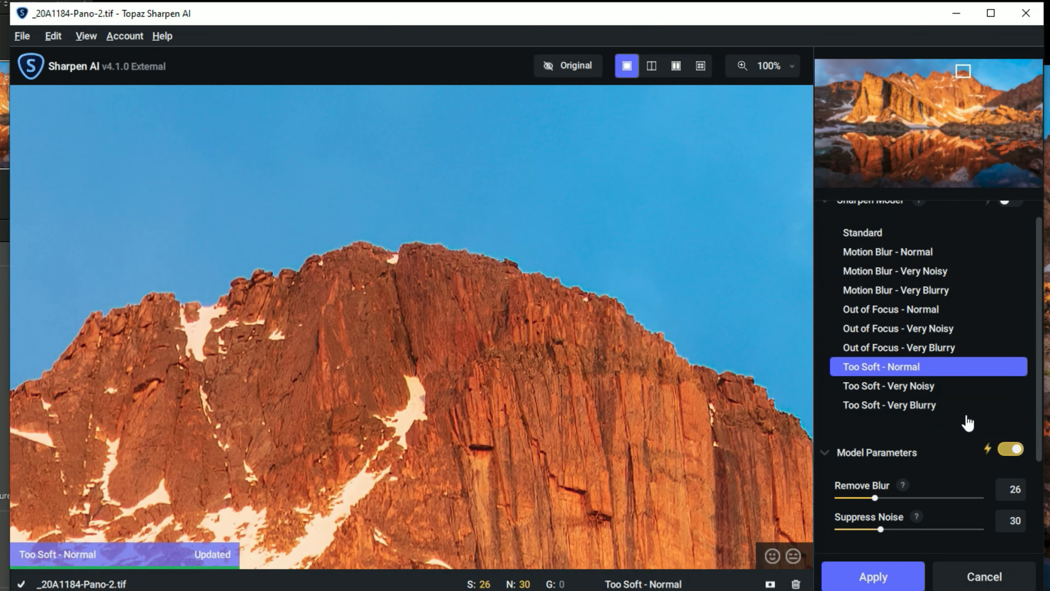
{"action": "scroll", "coordinate": [969, 421], "scroll_direction": "down", "scroll_amount": 2}
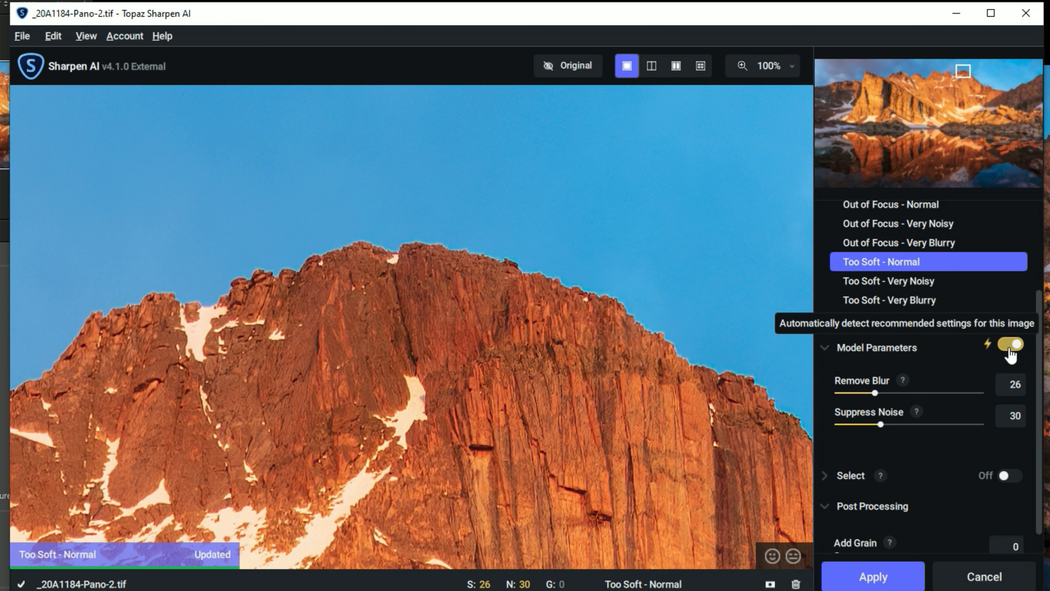
{"action": "left_click", "coordinate": [1008, 351]}
{"action": "left_click", "coordinate": [1009, 350]}
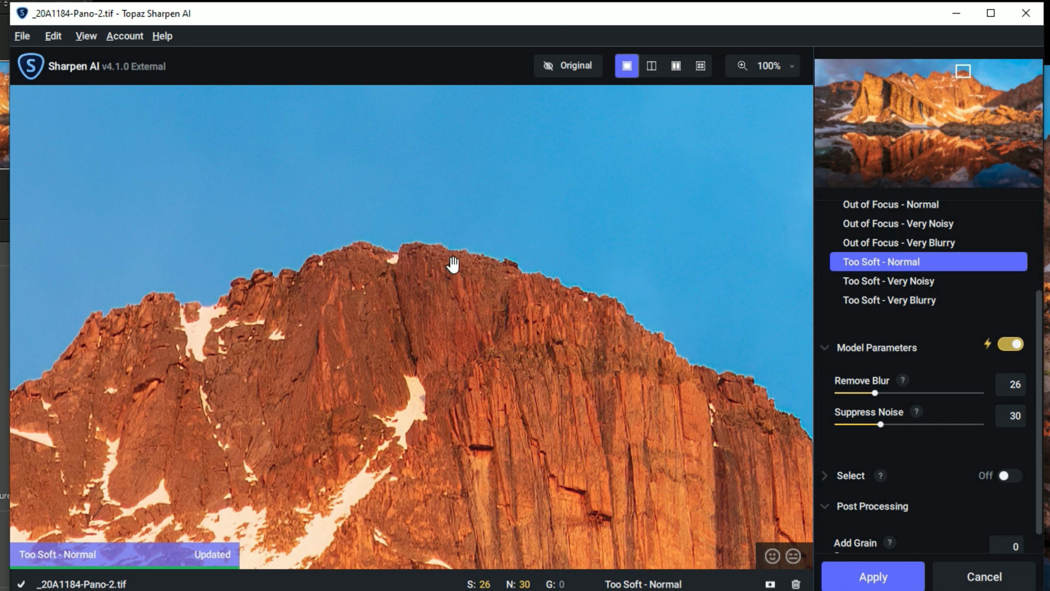
Step: Compare the original with the sharpened preview in the sky above the peak, and inspect the snowy cliff face below it
{"action": "left_click_drag", "start_coordinate": [452, 264], "coordinate": [566, 424]}
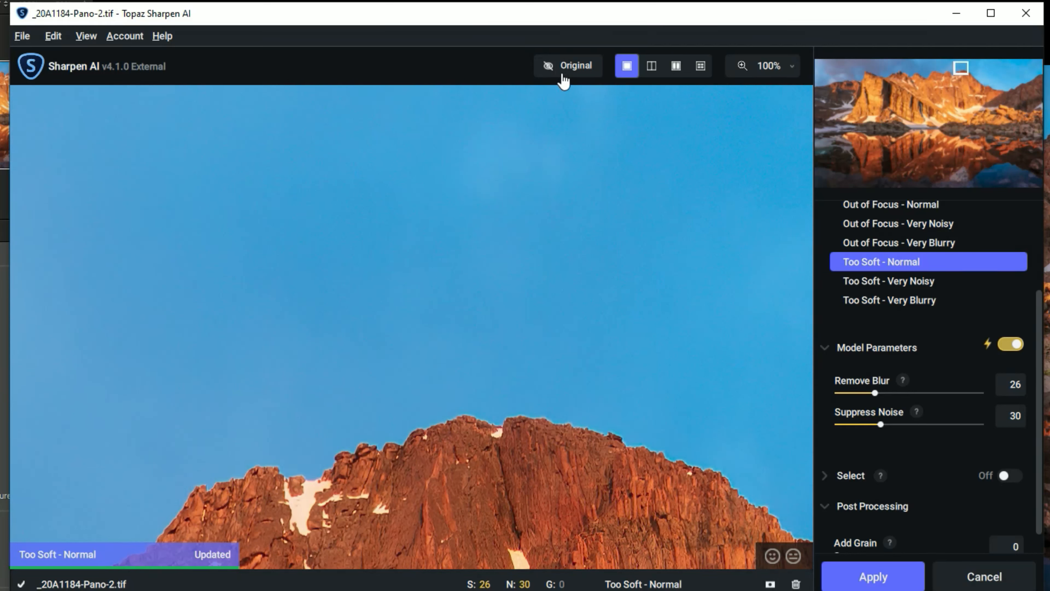
{"action": "left_click", "coordinate": [563, 81]}
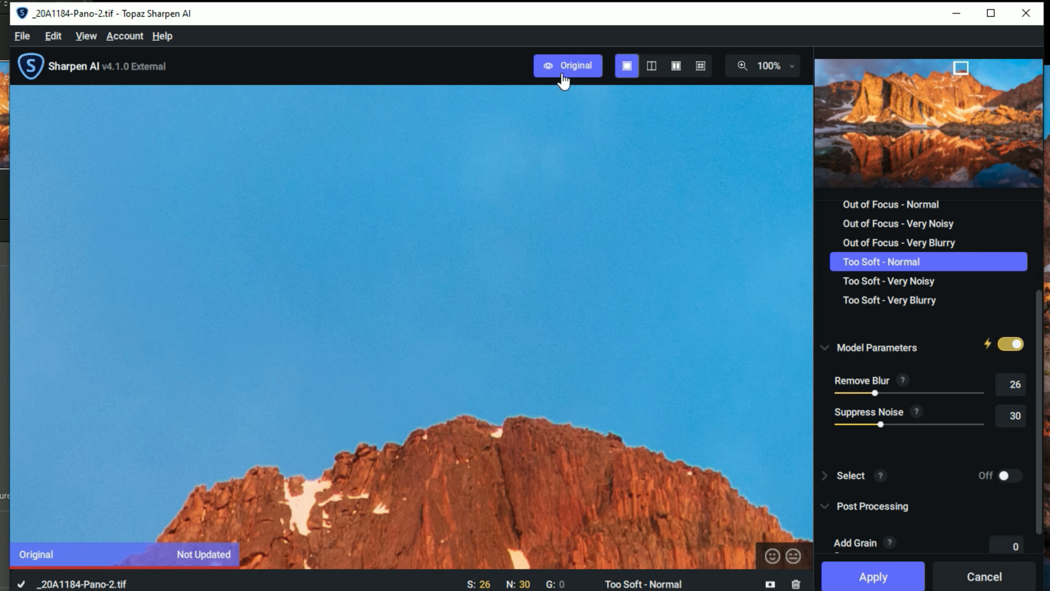
{"action": "left_click", "coordinate": [563, 81]}
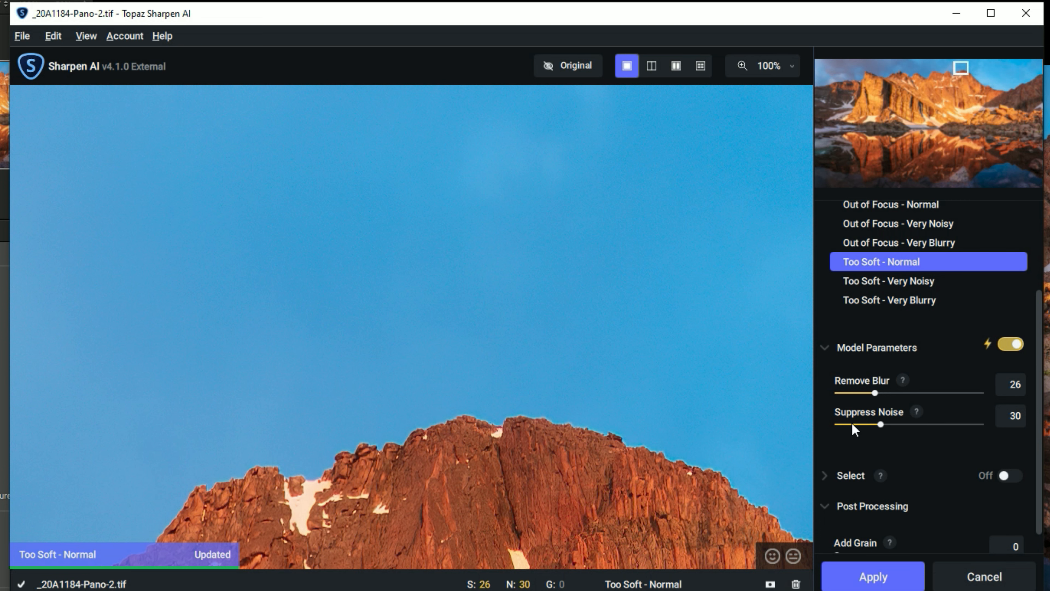
{"action": "left_click_drag", "start_coordinate": [473, 521], "coordinate": [616, 159]}
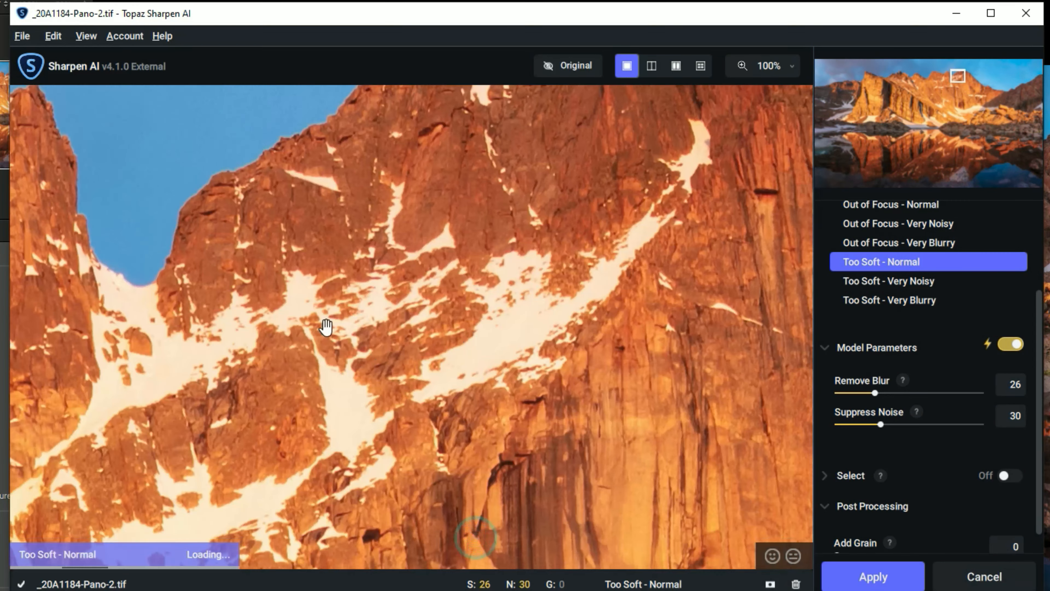
{"action": "left_click_drag", "start_coordinate": [669, 490], "coordinate": [582, 234]}
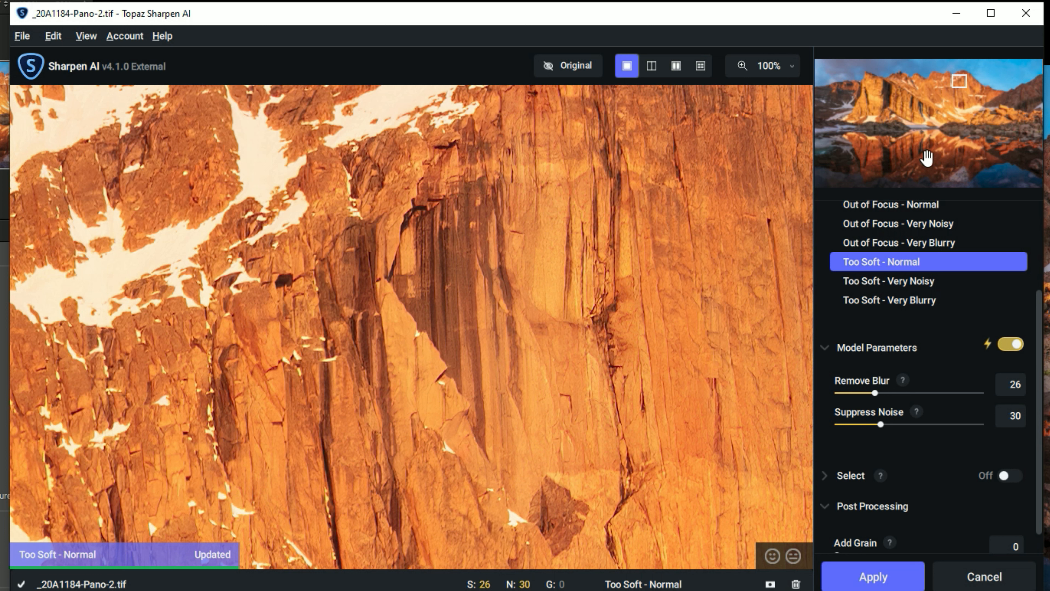
Step: Compare the original and sharpened versions of the orange cliff reflection in the water several times
{"action": "left_click", "coordinate": [903, 153]}
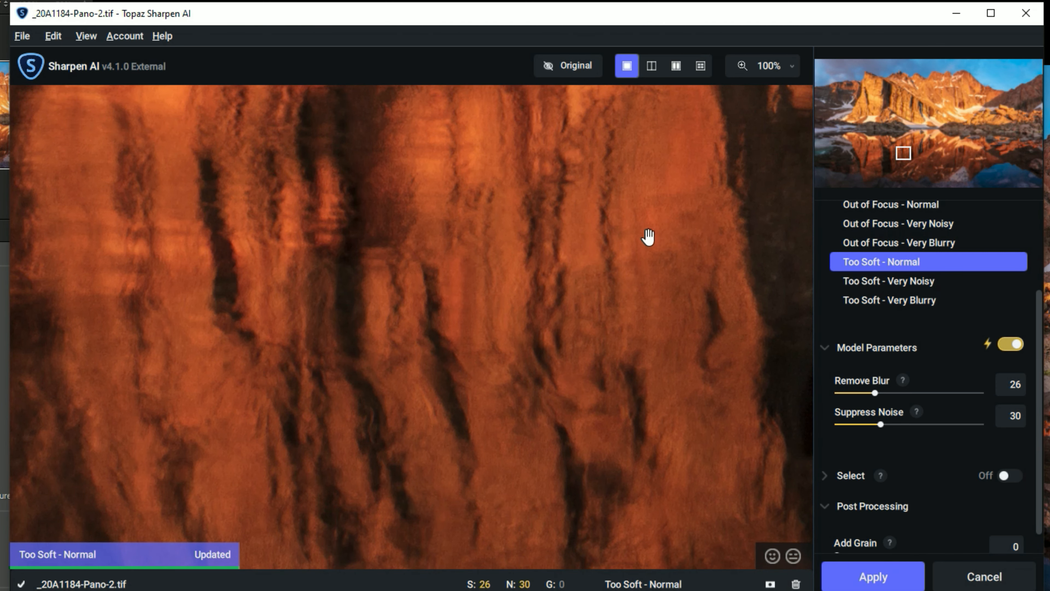
{"action": "left_click", "coordinate": [574, 67]}
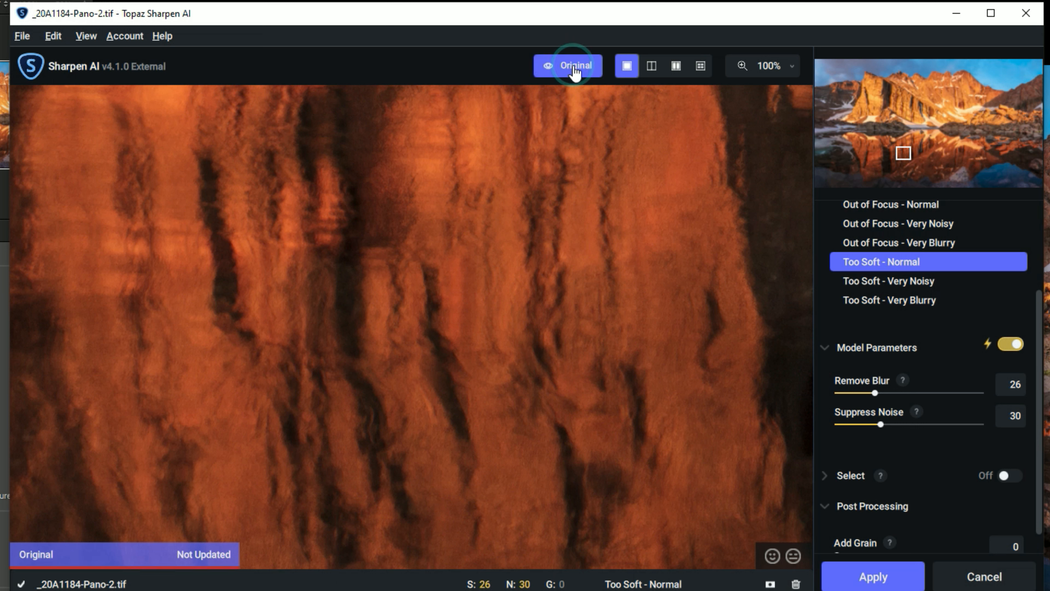
{"action": "left_click", "coordinate": [575, 69]}
{"action": "left_click", "coordinate": [575, 68]}
{"action": "left_click", "coordinate": [574, 68]}
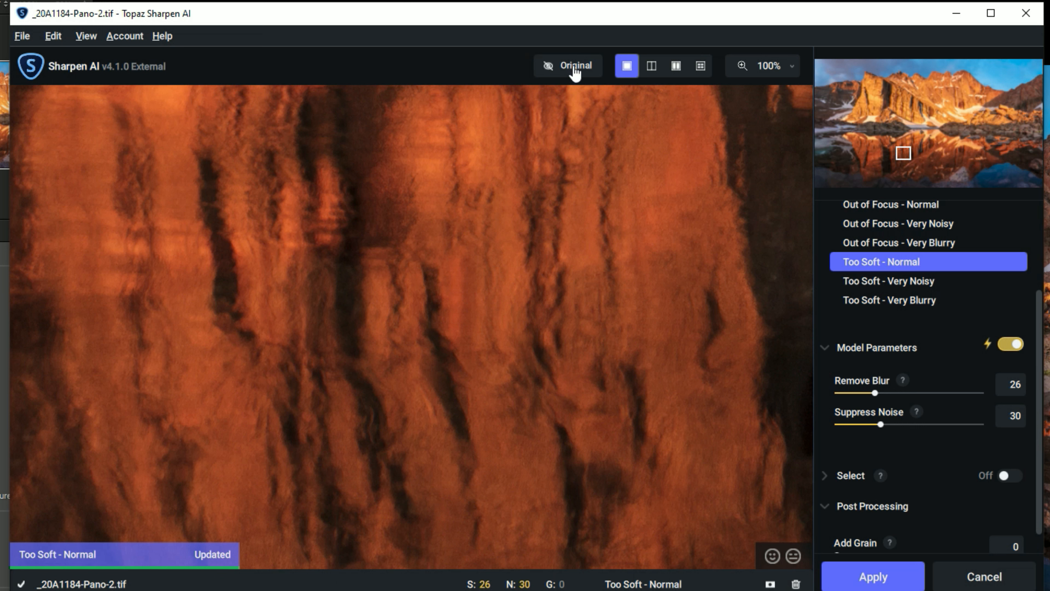
{"action": "left_click", "coordinate": [575, 69]}
{"action": "left_click", "coordinate": [575, 68]}
Step: Compare the original and sharpened versions of the lichen-covered rock in the foreground
{"action": "left_click", "coordinate": [986, 169]}
{"action": "left_click", "coordinate": [464, 228]}
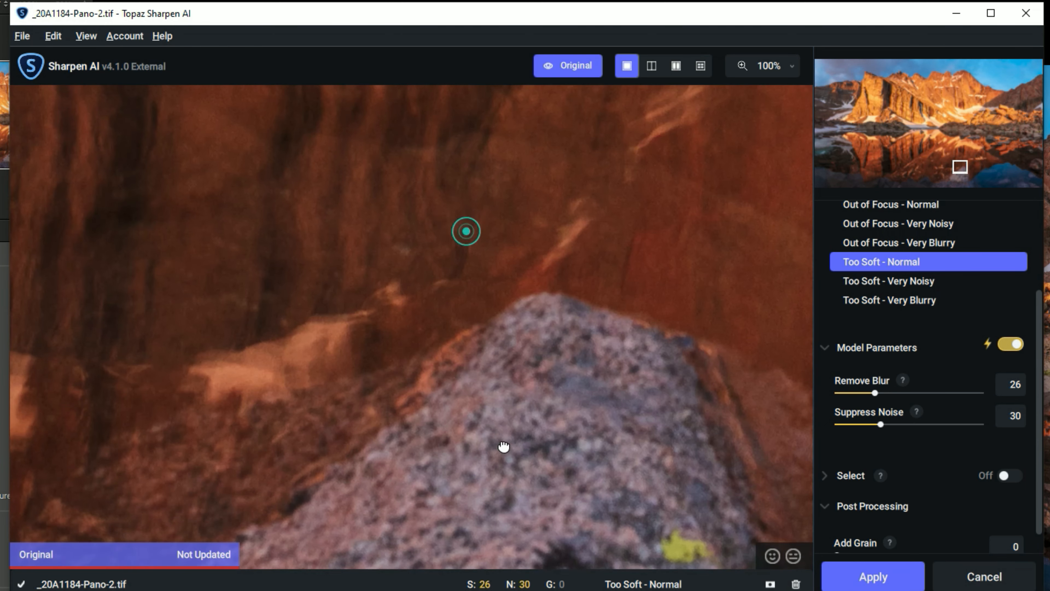
{"action": "left_click_drag", "start_coordinate": [571, 282], "coordinate": [576, 183]}
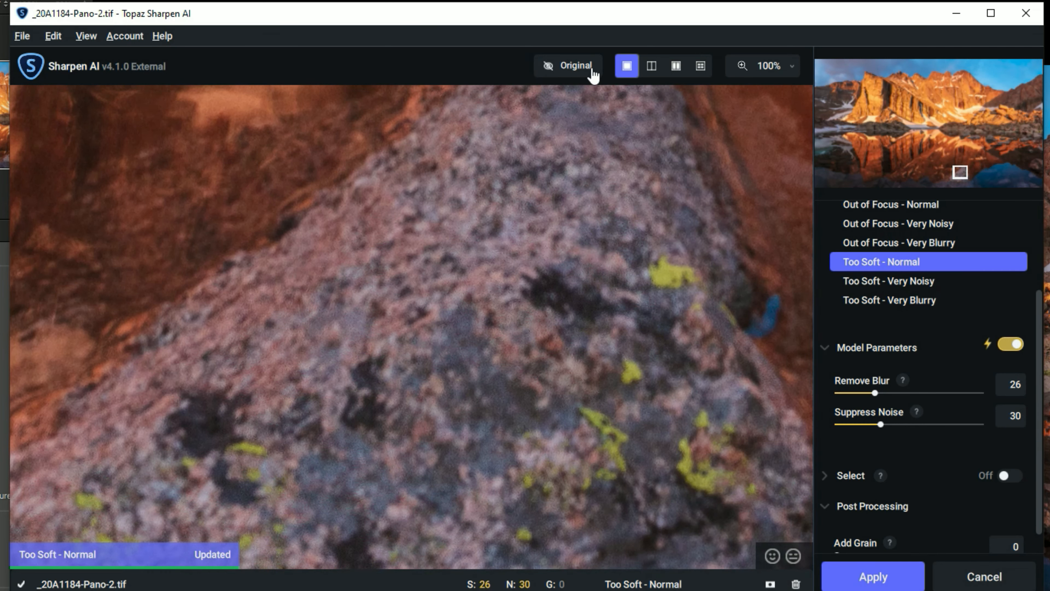
{"action": "left_click", "coordinate": [571, 73]}
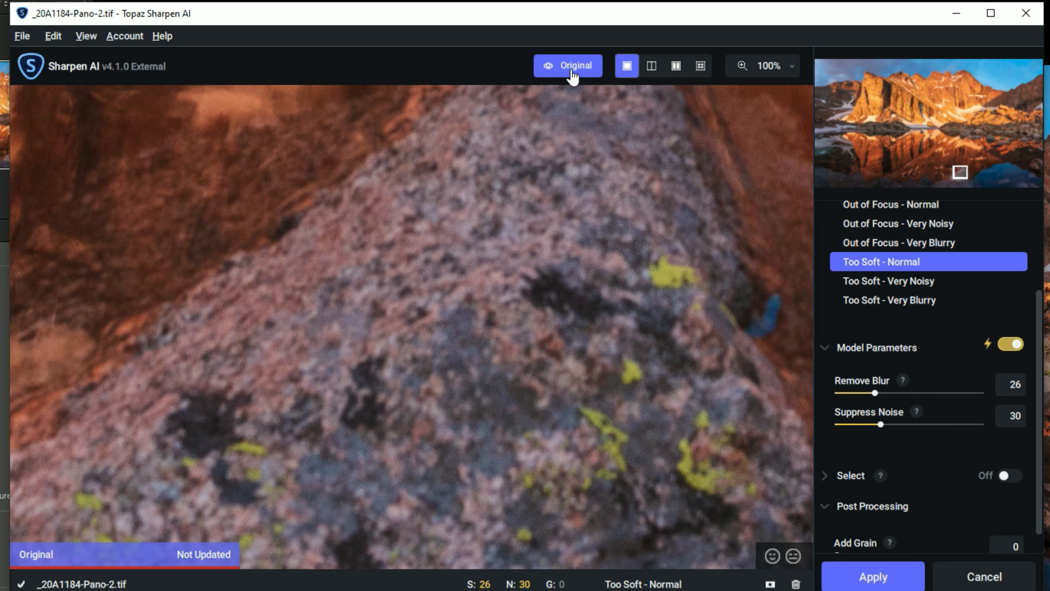
{"action": "left_click", "coordinate": [573, 74]}
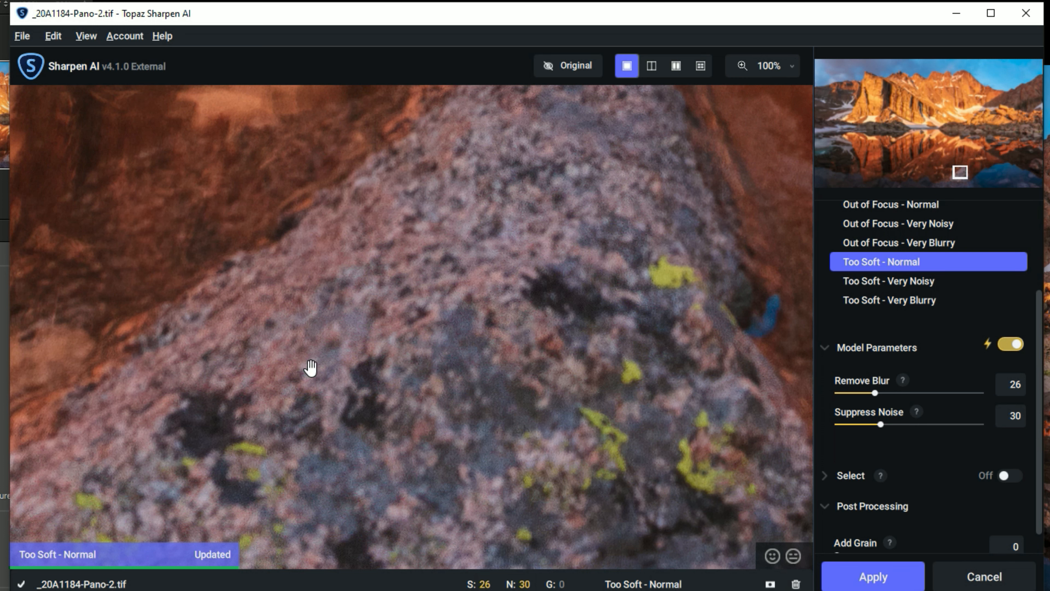
Step: Compare the original and sharpened versions of the dark reflection beyond the foreground rock
{"action": "left_click_drag", "start_coordinate": [230, 218], "coordinate": [553, 305]}
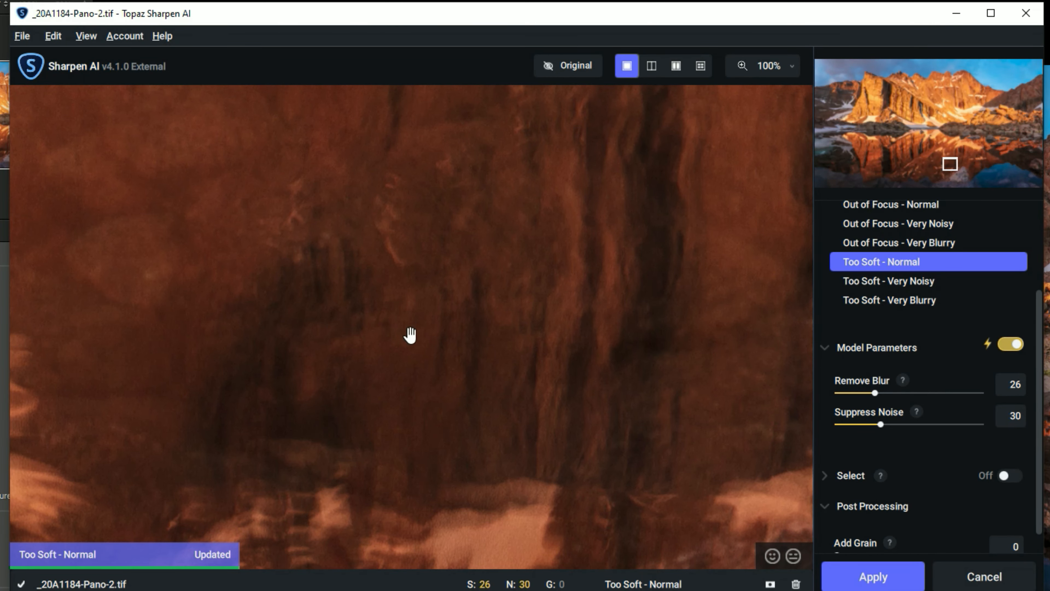
{"action": "left_click", "coordinate": [563, 63]}
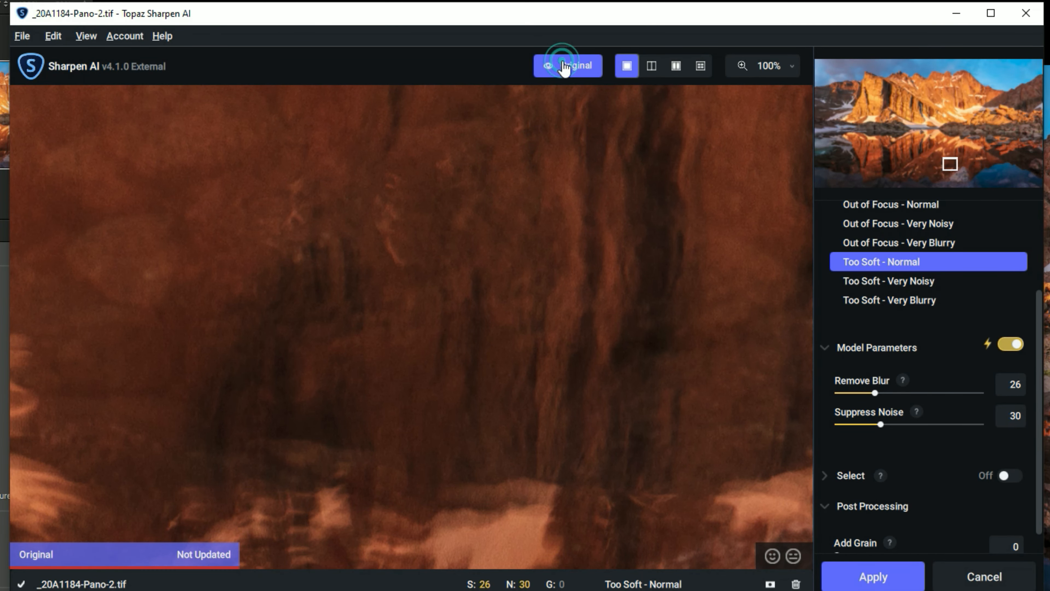
{"action": "left_click", "coordinate": [563, 64]}
{"action": "left_click", "coordinate": [563, 64]}
{"action": "left_click", "coordinate": [563, 64]}
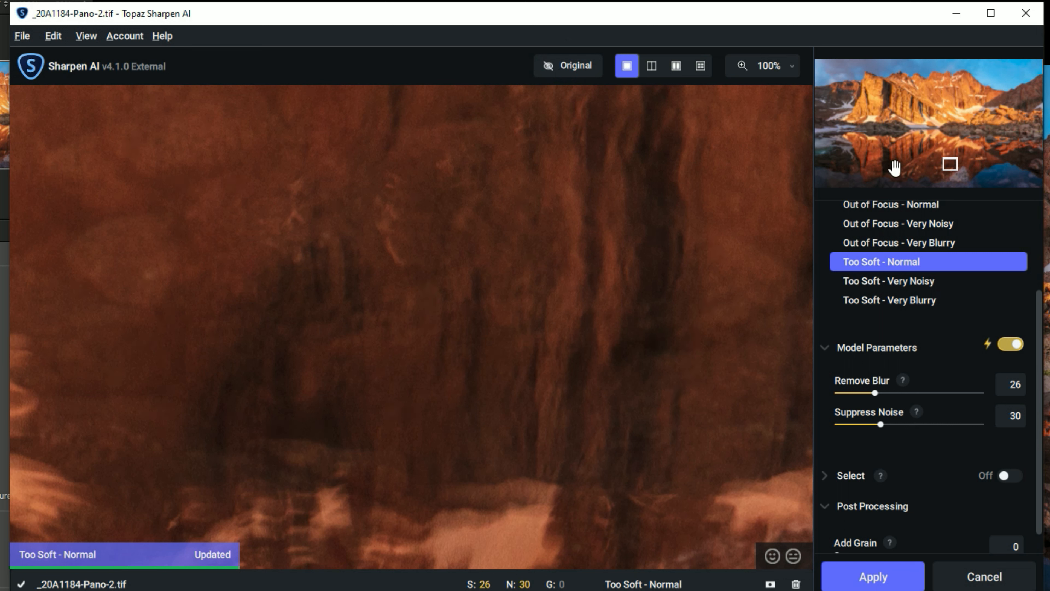
Step: Check the shaded rocks in the photo's lower corner and turn on selective sharpening in Auto - Subjects mode
{"action": "left_click", "coordinate": [1032, 169]}
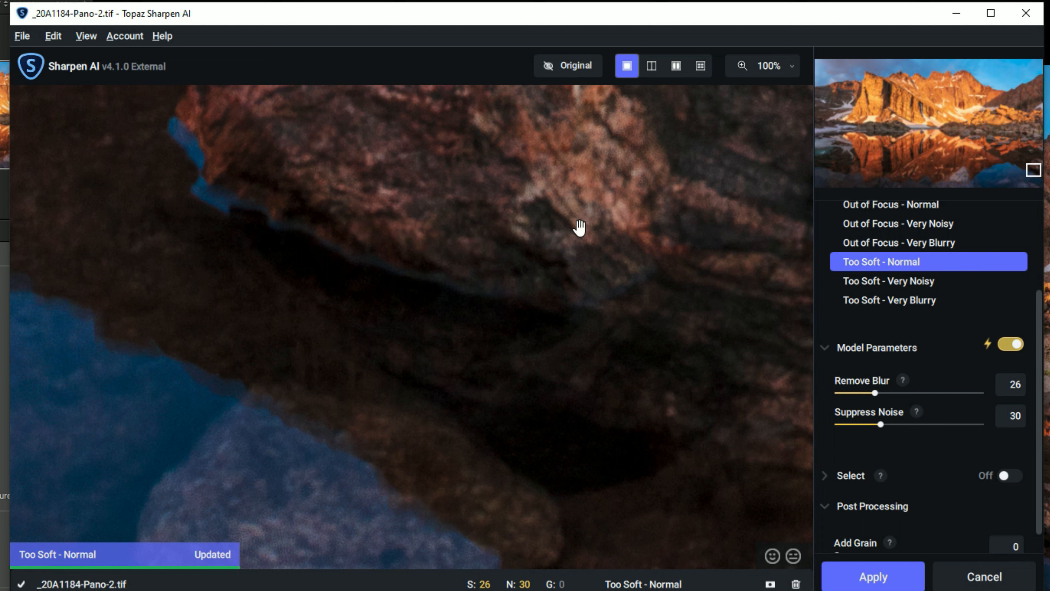
{"action": "scroll", "coordinate": [1012, 455], "scroll_direction": "down", "scroll_amount": 2}
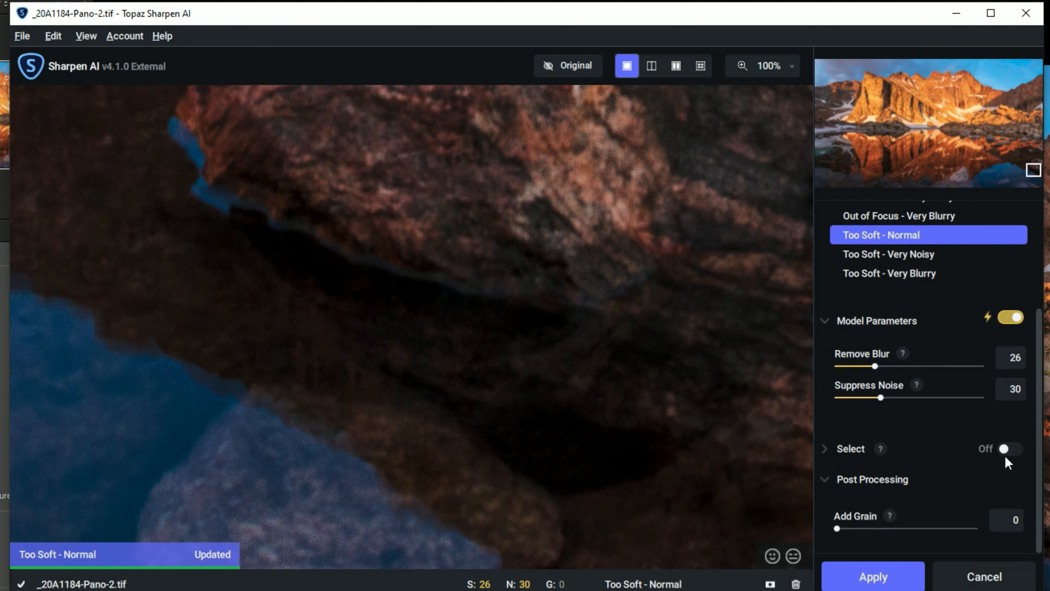
{"action": "left_click", "coordinate": [824, 449]}
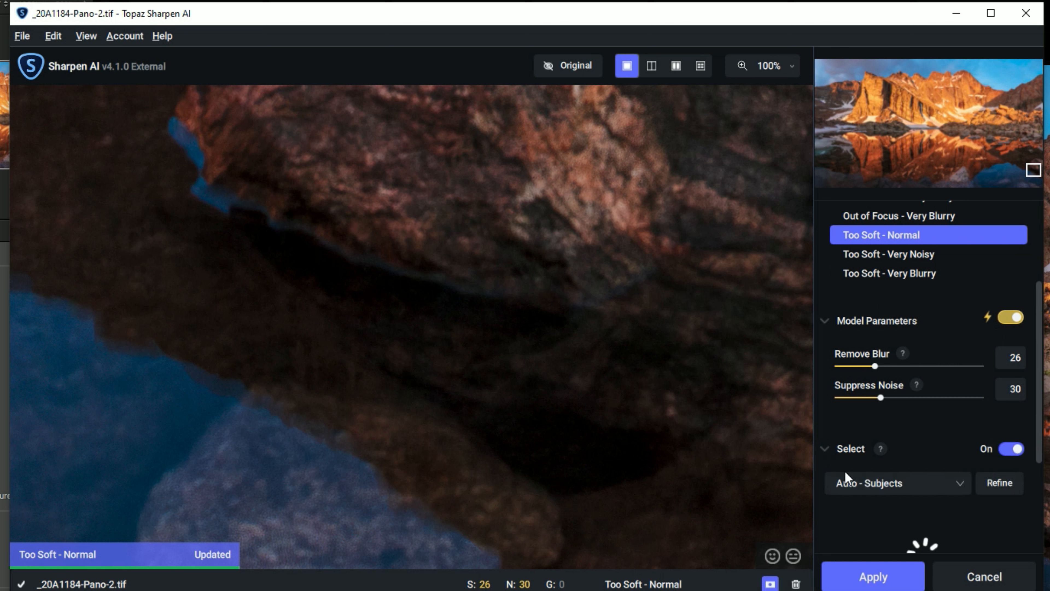
Step: Switch the selective sharpening mode to Custom and open its mask for refinement
{"action": "left_click", "coordinate": [961, 478]}
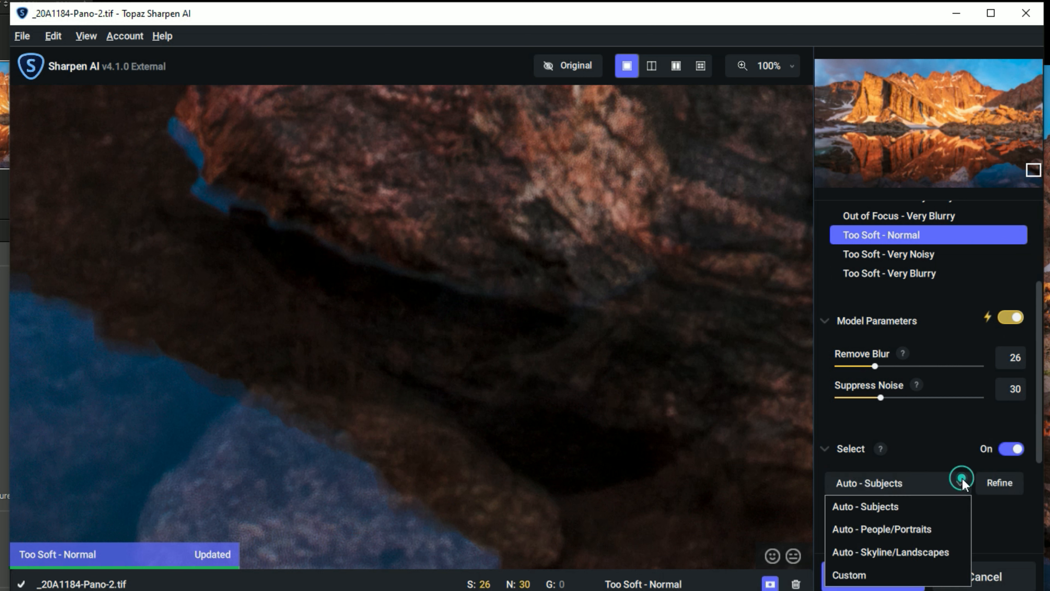
{"action": "left_click", "coordinate": [910, 574]}
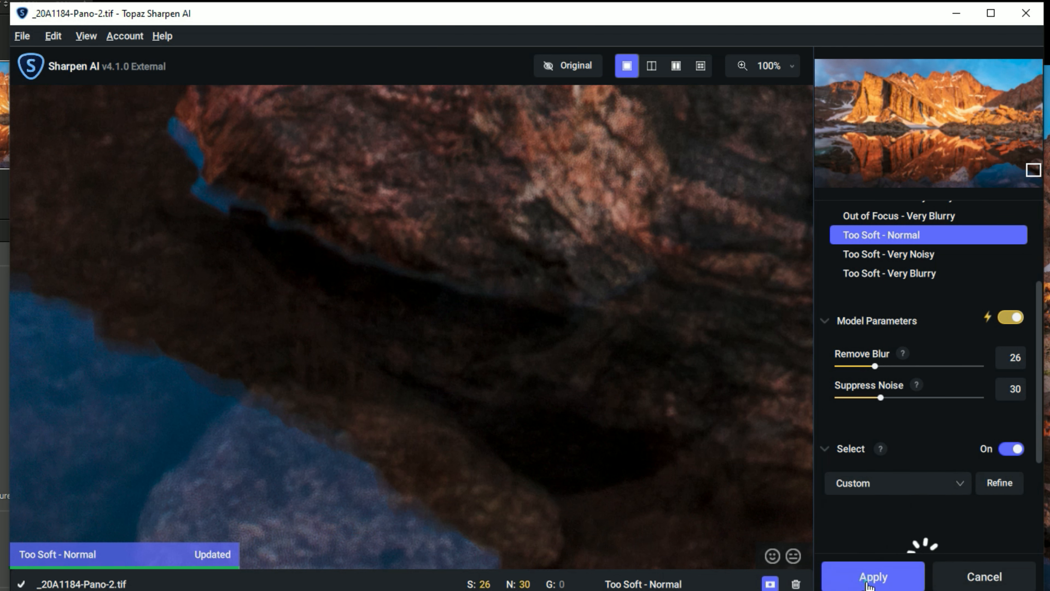
{"action": "scroll", "coordinate": [921, 372], "scroll_direction": "down", "scroll_amount": 1}
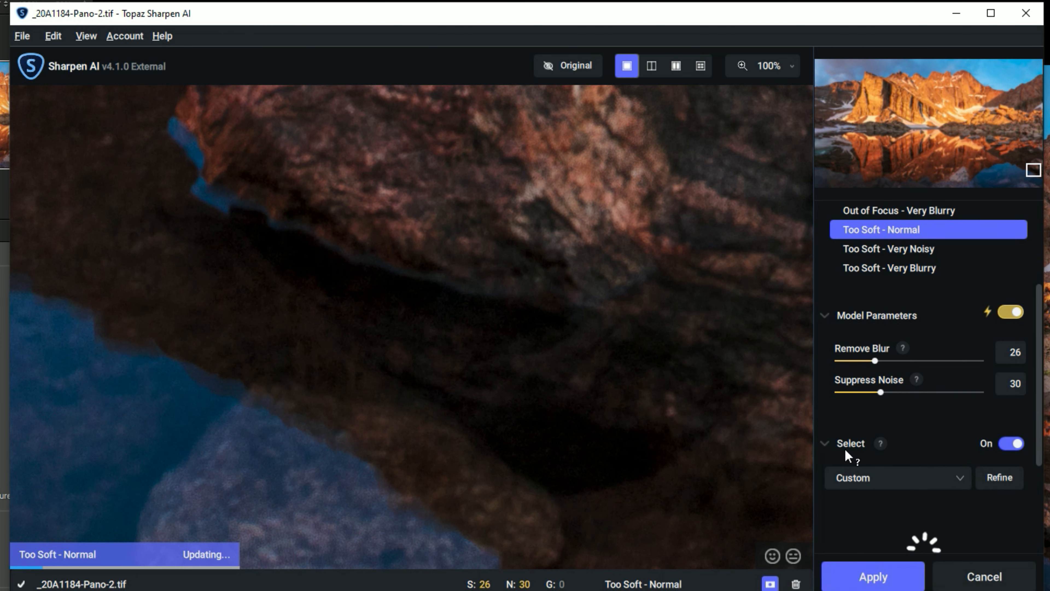
{"action": "scroll", "coordinate": [942, 418], "scroll_direction": "down", "scroll_amount": 4}
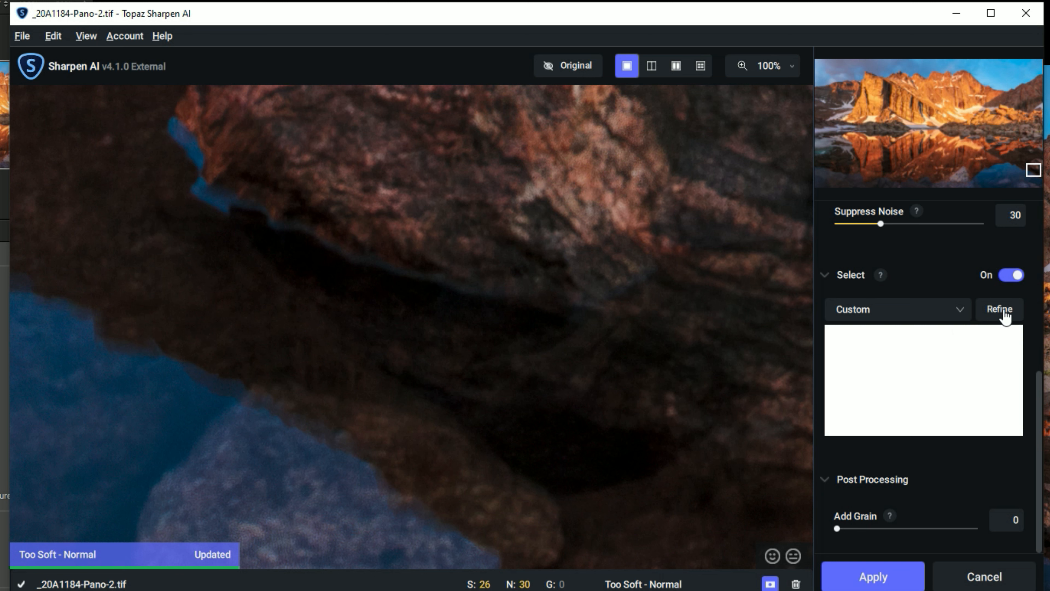
{"action": "left_click", "coordinate": [1000, 315]}
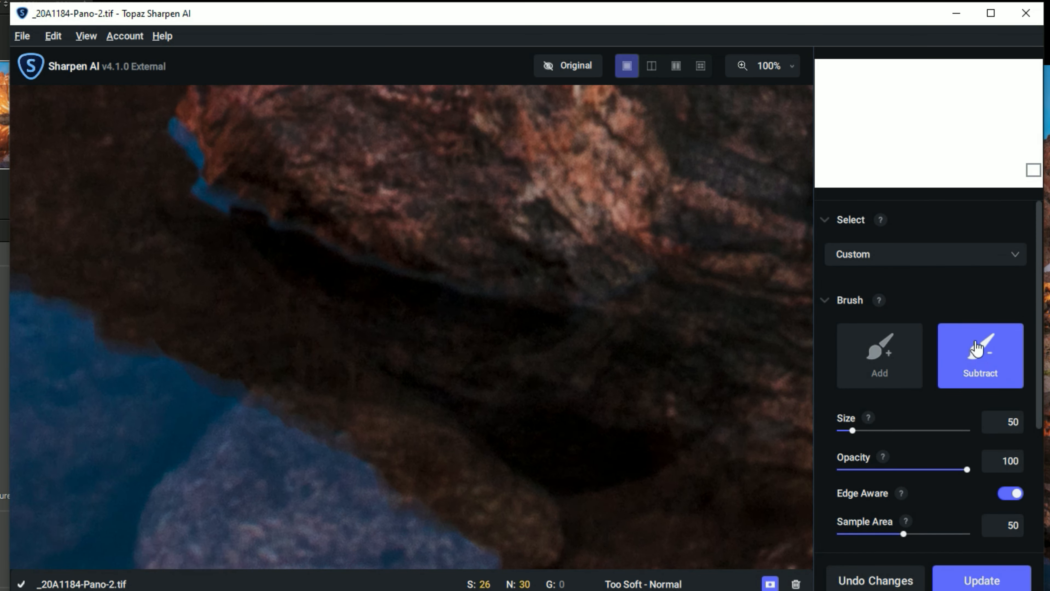
Step: Subtract the lichen-covered foreground rock from the sharpening mask with a size 82 brush at 100 opacity, and update the mask
{"action": "left_click", "coordinate": [964, 367]}
{"action": "scroll", "coordinate": [415, 430], "scroll_direction": "down", "scroll_amount": 5}
{"action": "mouse_move", "coordinate": [413, 419]}
{"action": "left_mouse_down"}
{"action": "mouse_move", "coordinate": [320, 493]}
{"action": "mouse_move", "coordinate": [387, 469]}
{"action": "mouse_move", "coordinate": [418, 428]}
{"action": "mouse_move", "coordinate": [452, 529]}
{"action": "mouse_move", "coordinate": [452, 556]}
{"action": "mouse_move", "coordinate": [422, 496]}
{"action": "mouse_move", "coordinate": [410, 497]}
{"action": "mouse_move", "coordinate": [425, 585]}
{"action": "left_mouse_up"}
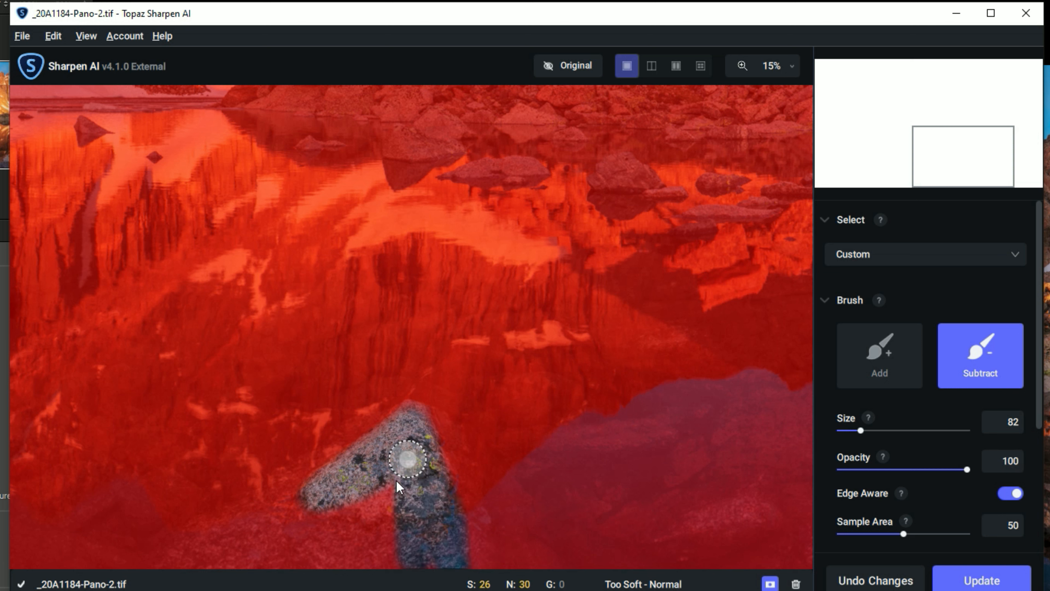
{"action": "left_click_drag", "start_coordinate": [408, 460], "coordinate": [366, 504]}
{"action": "mouse_move", "coordinate": [365, 548]}
{"action": "left_mouse_down"}
{"action": "mouse_move", "coordinate": [351, 499]}
{"action": "mouse_move", "coordinate": [321, 509]}
{"action": "left_mouse_up"}
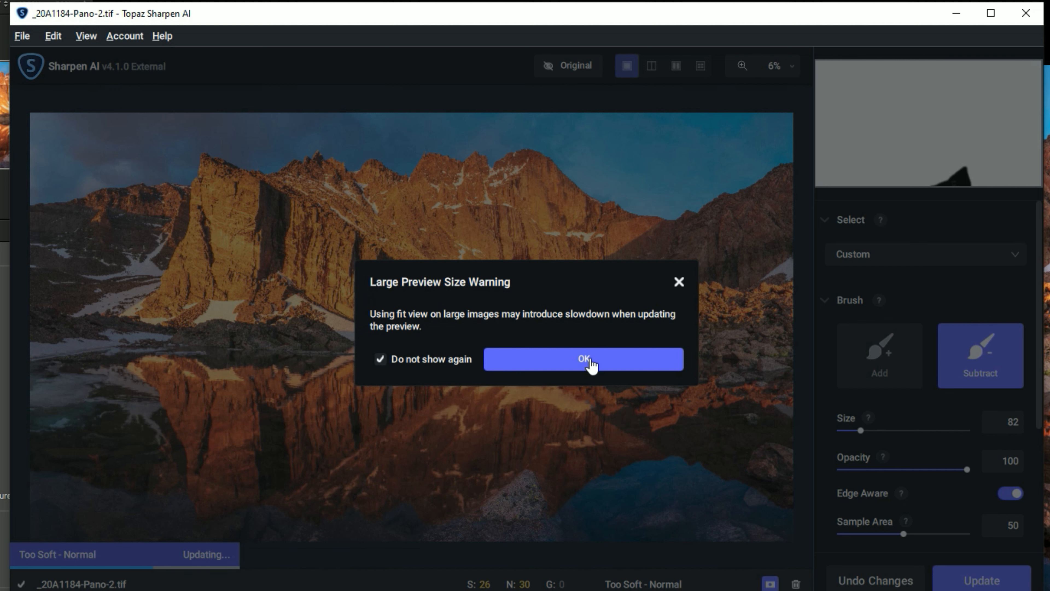
{"action": "left_click", "coordinate": [591, 363]}
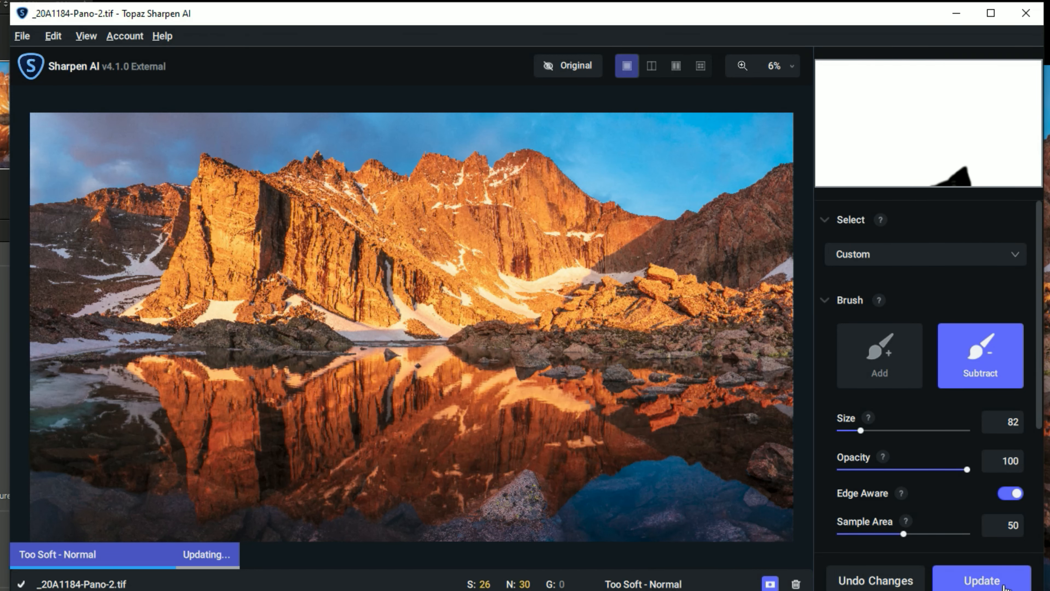
{"action": "left_click", "coordinate": [1002, 583]}
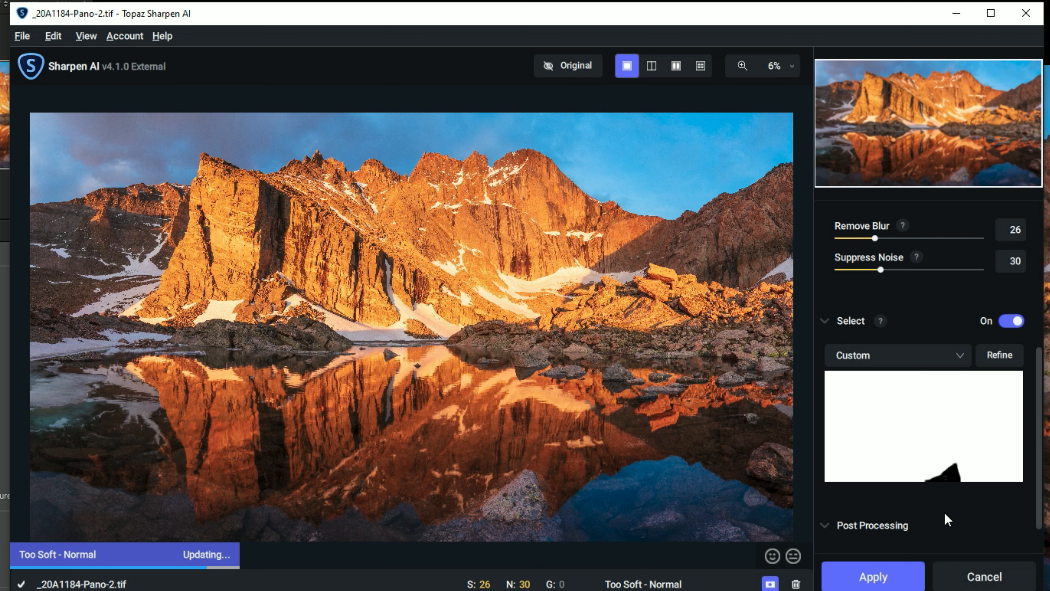
Step: Compare the original and sharpened versions of the reddish boulder and blue reflection several times at 50% zoom
{"action": "left_click", "coordinate": [713, 51]}
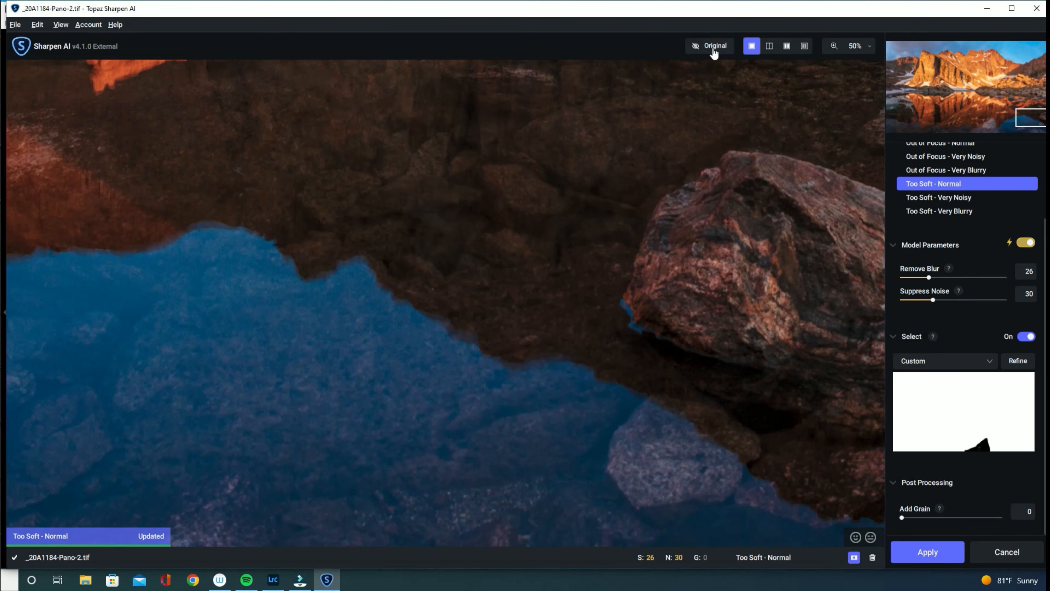
{"action": "left_click", "coordinate": [713, 51]}
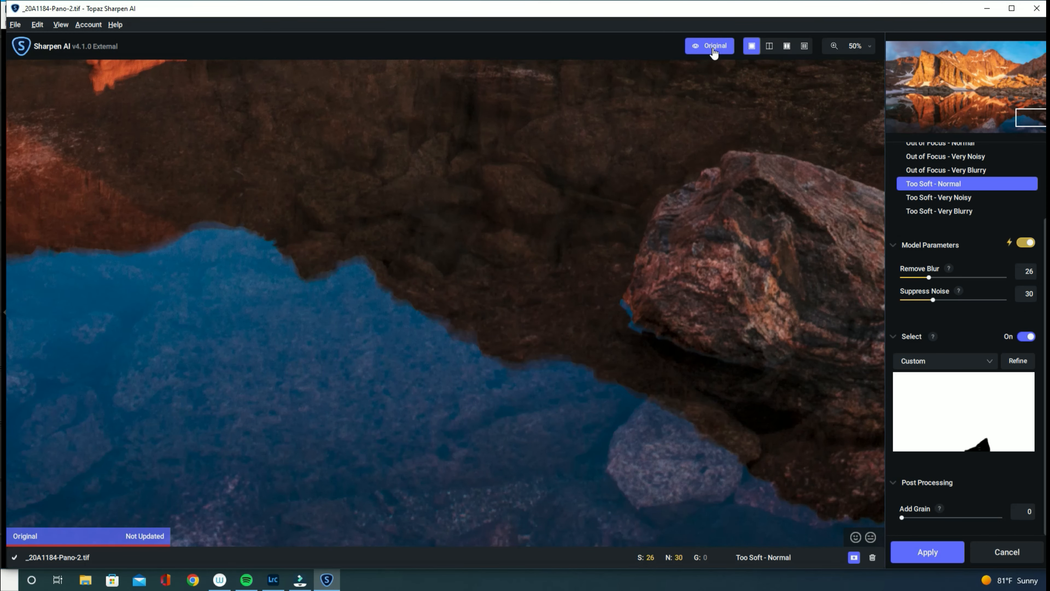
{"action": "left_click", "coordinate": [713, 52]}
{"action": "left_click", "coordinate": [713, 52]}
{"action": "left_click", "coordinate": [713, 52]}
{"action": "left_click", "coordinate": [713, 52]}
{"action": "left_click", "coordinate": [713, 52]}
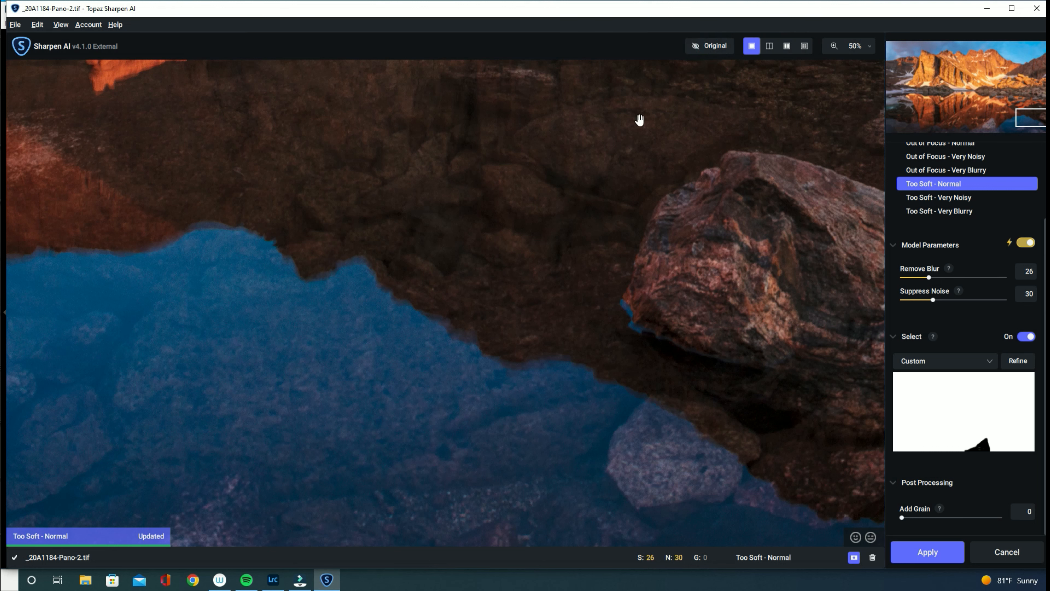
Step: Compare the original and sharpened versions of the masked lichen-covered foreground rock at 50% zoom
{"action": "left_click", "coordinate": [988, 122]}
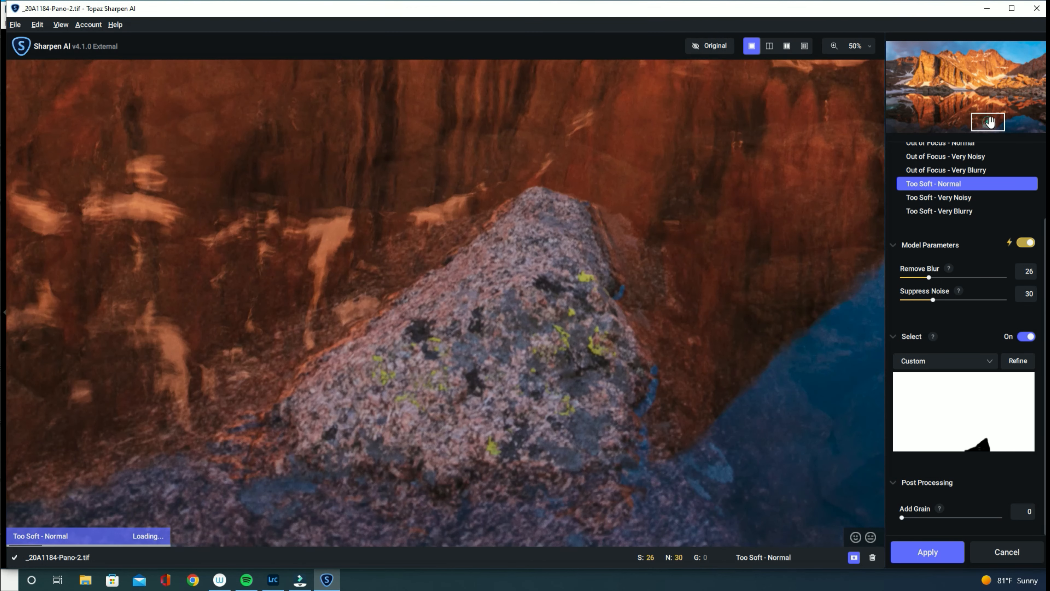
{"action": "left_click", "coordinate": [719, 52]}
{"action": "left_click", "coordinate": [719, 52]}
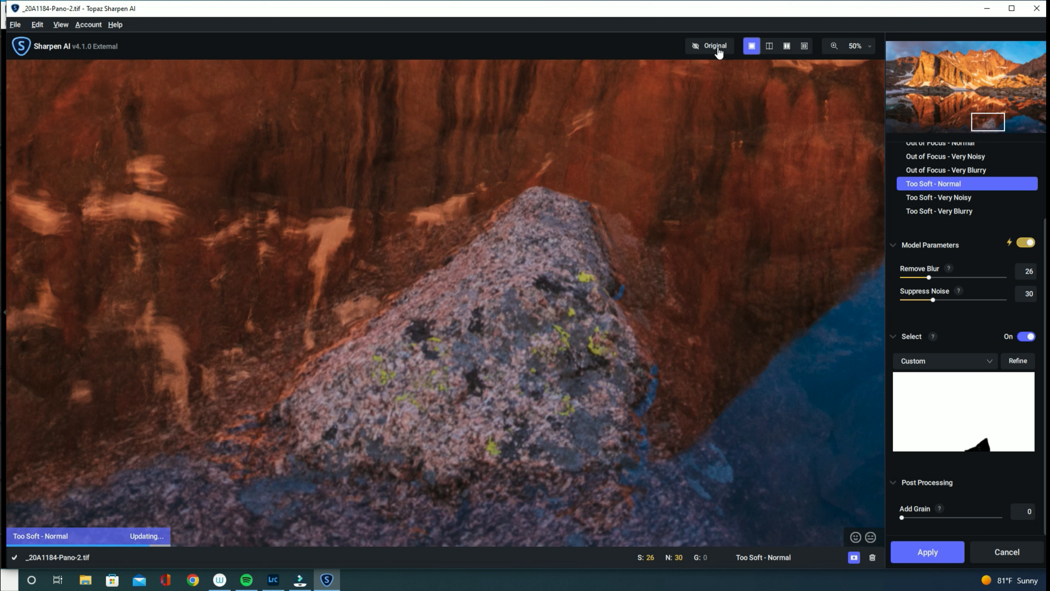
{"action": "left_click", "coordinate": [718, 52]}
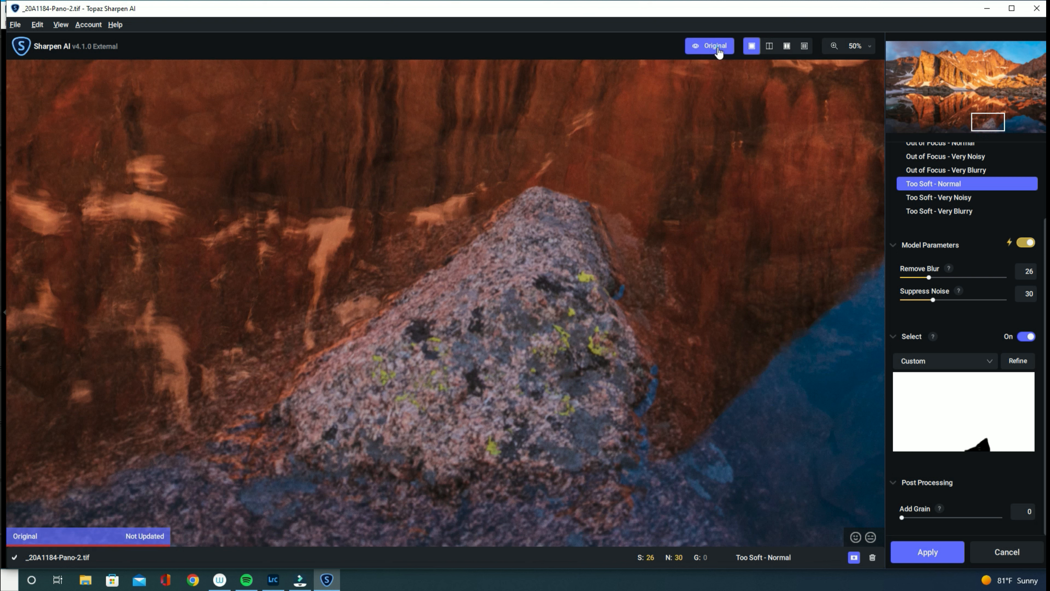
{"action": "left_click", "coordinate": [719, 52]}
{"action": "left_click", "coordinate": [718, 52]}
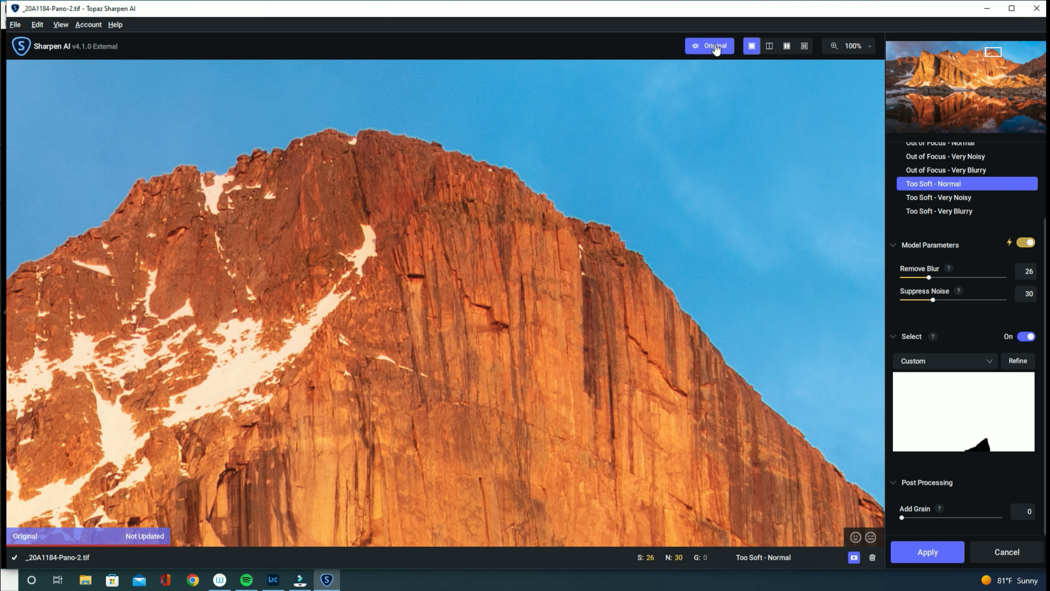
Step: Inspect the sharpened mountain peak and the hikers on the snowfield at 100% zoom, and apply the sharpening to the photo
{"action": "left_click", "coordinate": [716, 49]}
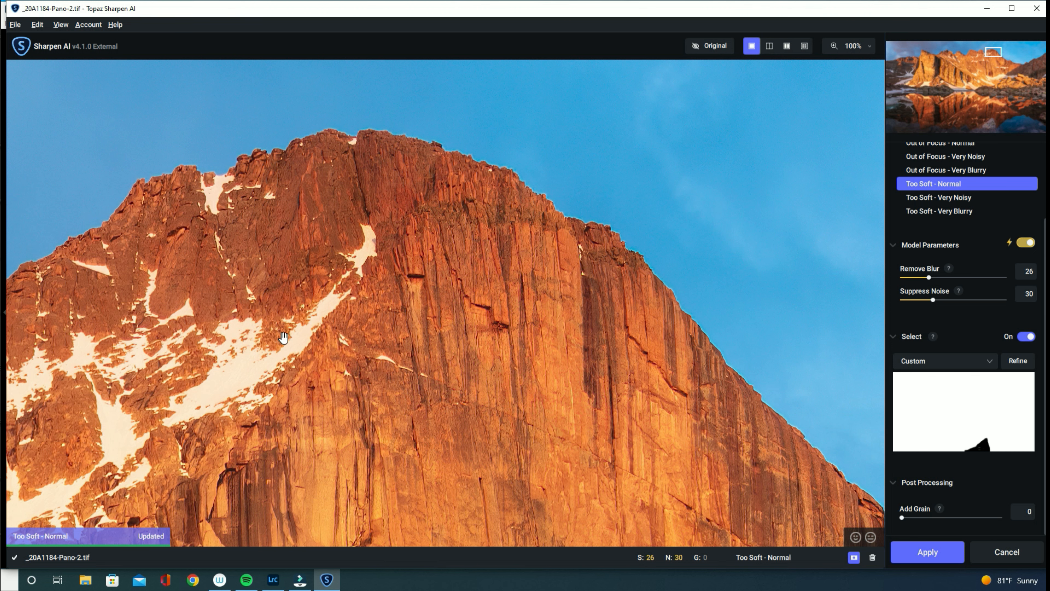
{"action": "left_click_drag", "start_coordinate": [259, 416], "coordinate": [360, 360]}
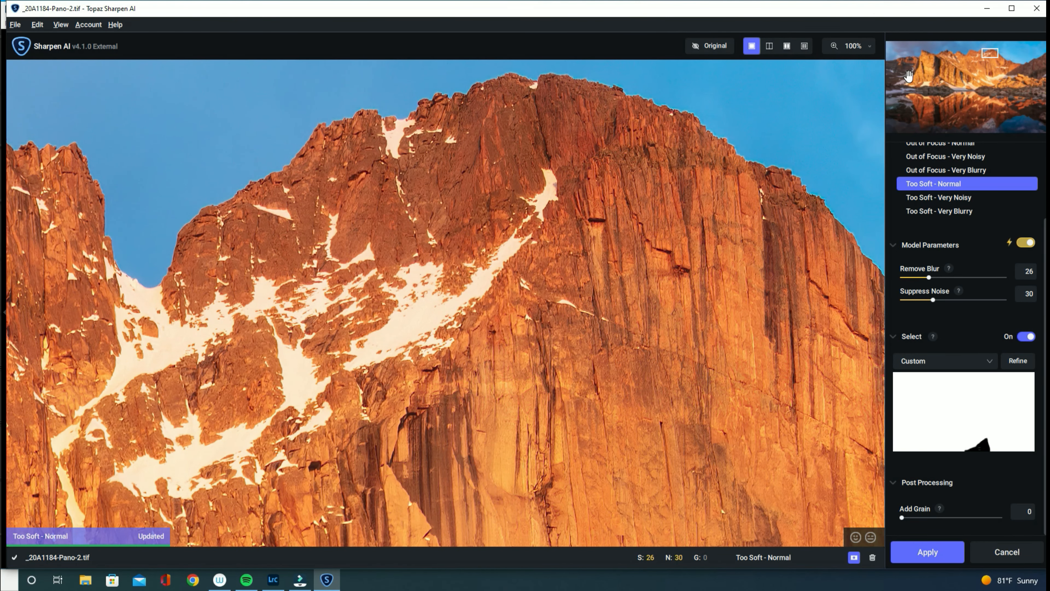
{"action": "left_click", "coordinate": [908, 75]}
{"action": "left_click_drag", "start_coordinate": [622, 274], "coordinate": [713, 180]}
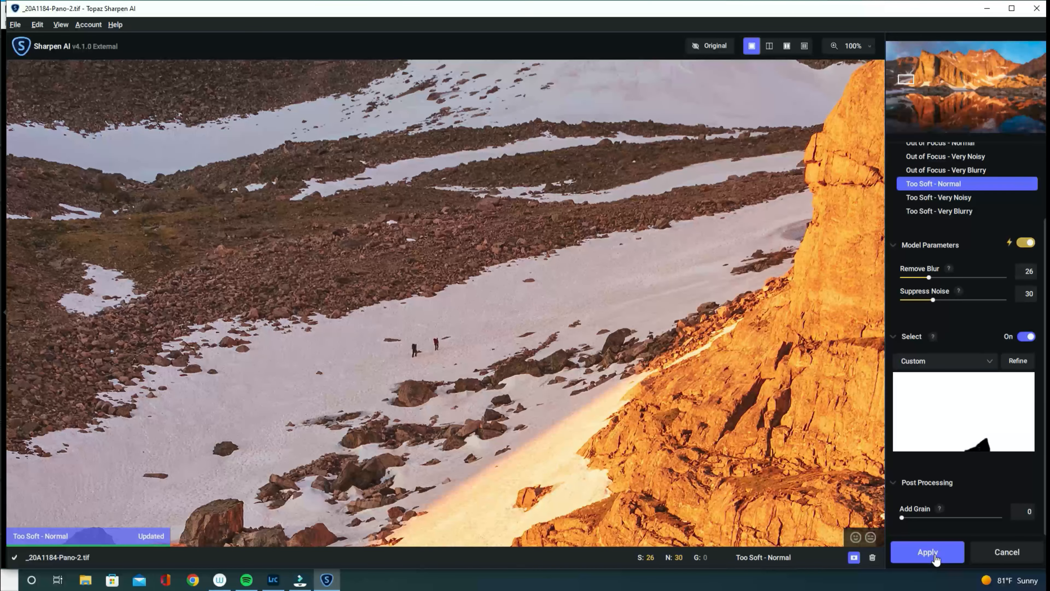
{"action": "left_click", "coordinate": [933, 555]}
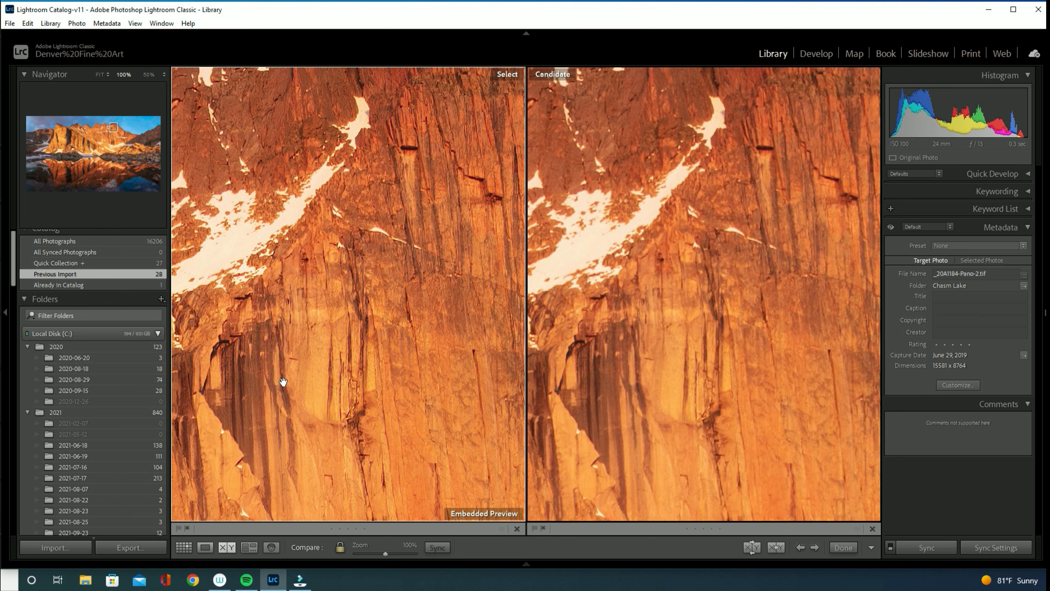
Step: In Lightroom Classic, compare the Select and Candidate photos at 100% along the mountain ridge and at the hikers on the snowfield
{"action": "mouse_move", "coordinate": [215, 390]}
{"action": "left_mouse_down"}
{"action": "mouse_move", "coordinate": [323, 354]}
{"action": "mouse_move", "coordinate": [405, 427]}
{"action": "left_mouse_up"}
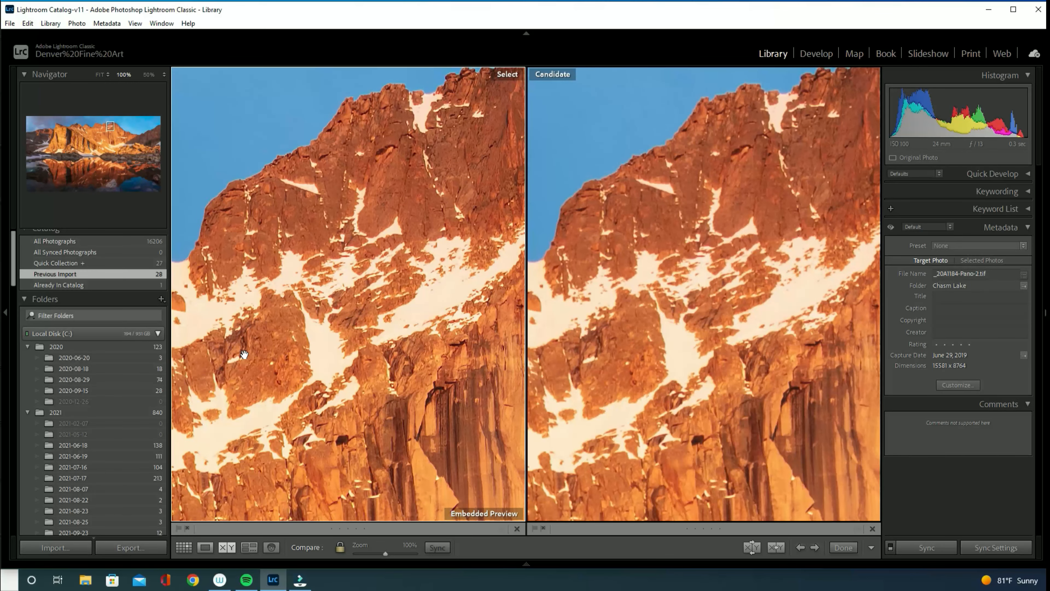
{"action": "left_click_drag", "start_coordinate": [242, 364], "coordinate": [338, 364]}
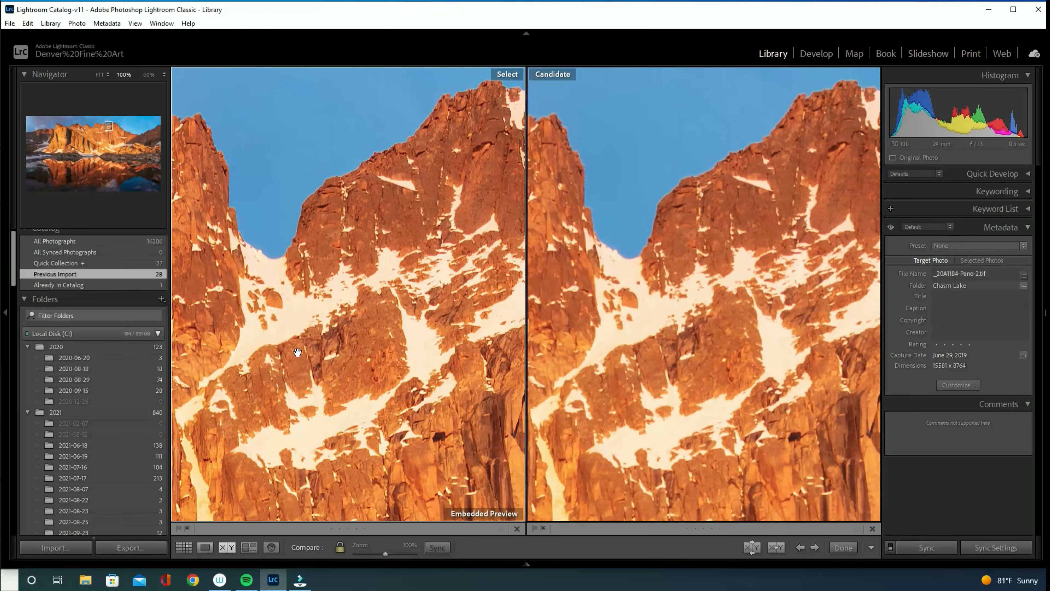
{"action": "left_click_drag", "start_coordinate": [283, 356], "coordinate": [378, 358]}
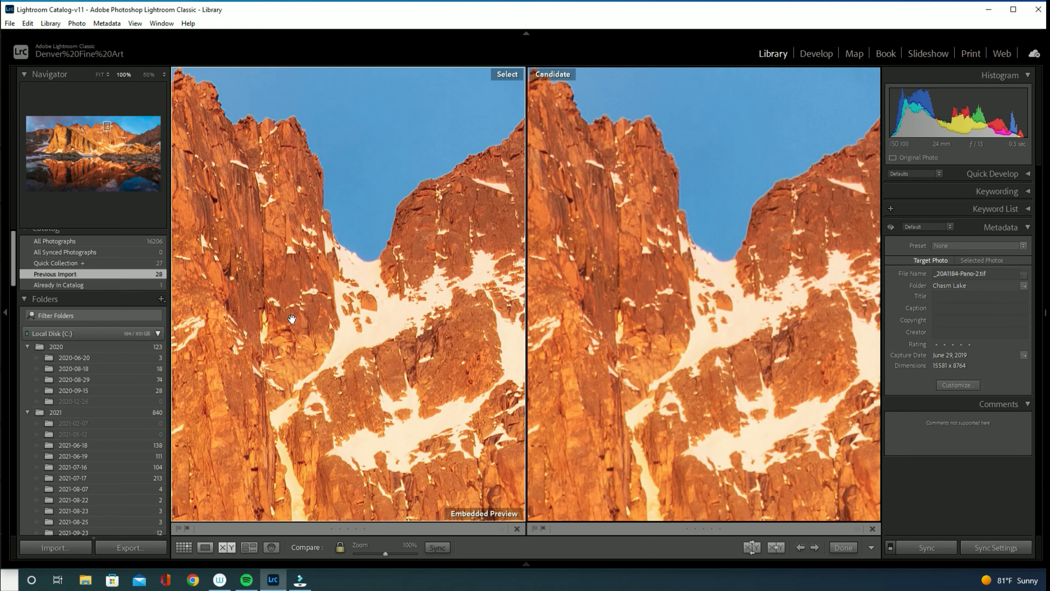
{"action": "left_click_drag", "start_coordinate": [262, 315], "coordinate": [412, 360]}
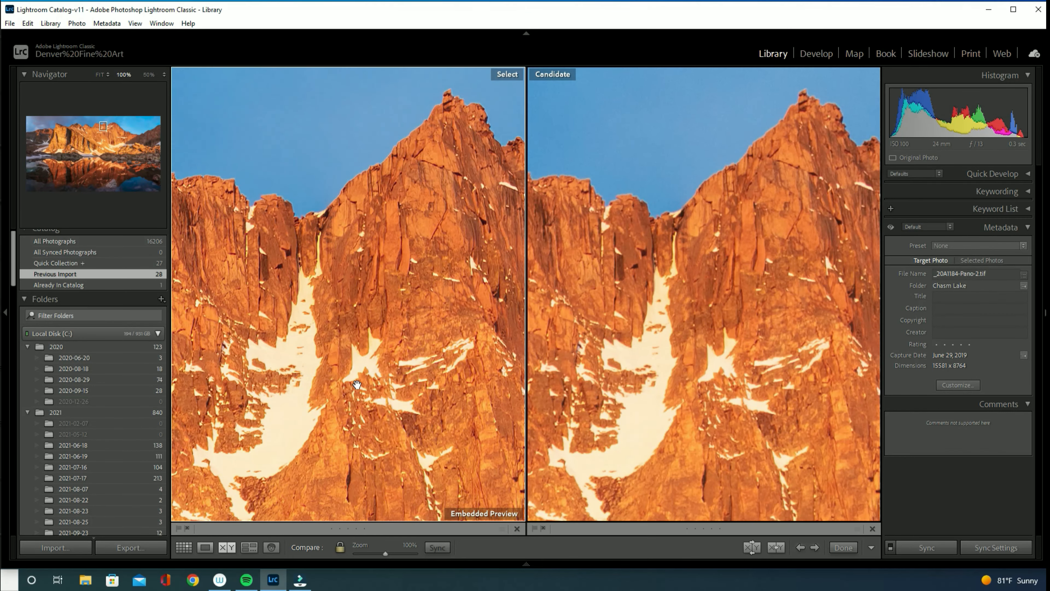
{"action": "left_click_drag", "start_coordinate": [199, 397], "coordinate": [371, 392]}
{"action": "left_click_drag", "start_coordinate": [232, 416], "coordinate": [407, 354]}
{"action": "left_click_drag", "start_coordinate": [319, 400], "coordinate": [467, 347]}
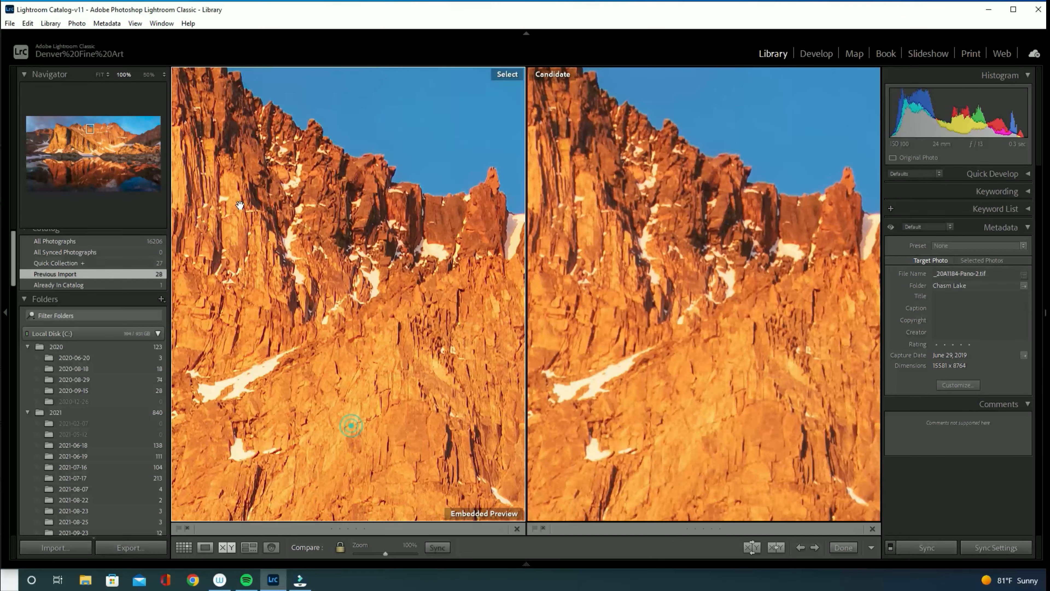
{"action": "left_click", "coordinate": [42, 147]}
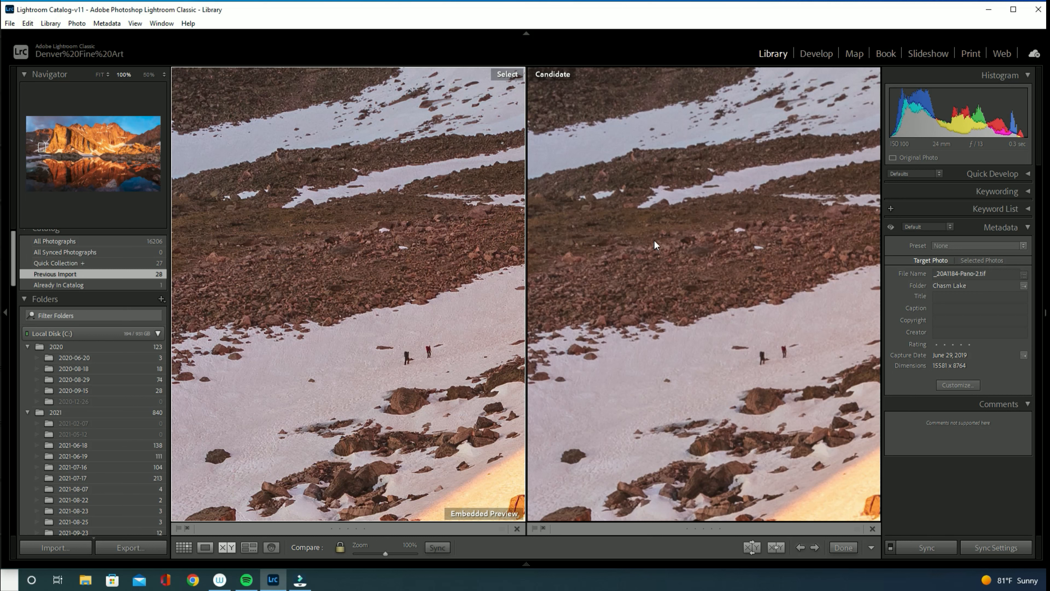